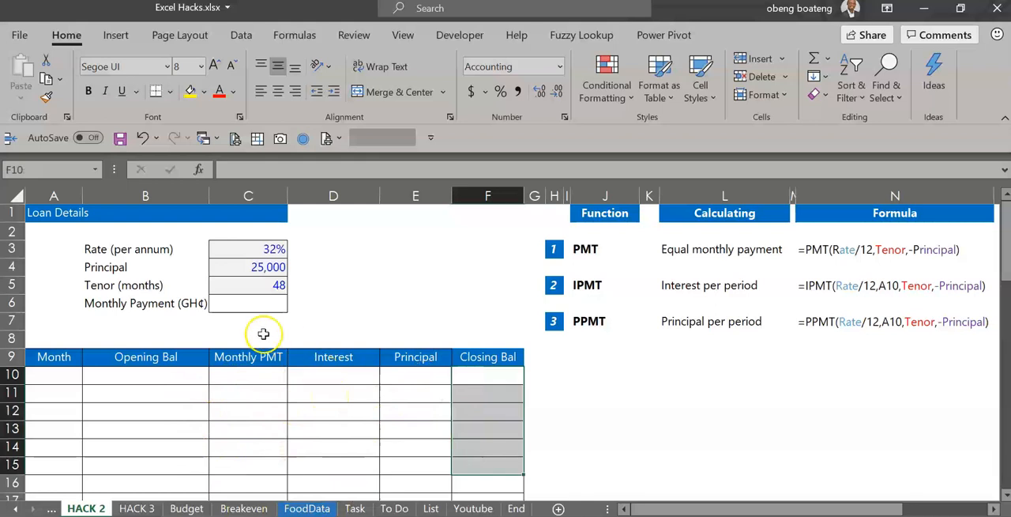
left_click(256, 309)
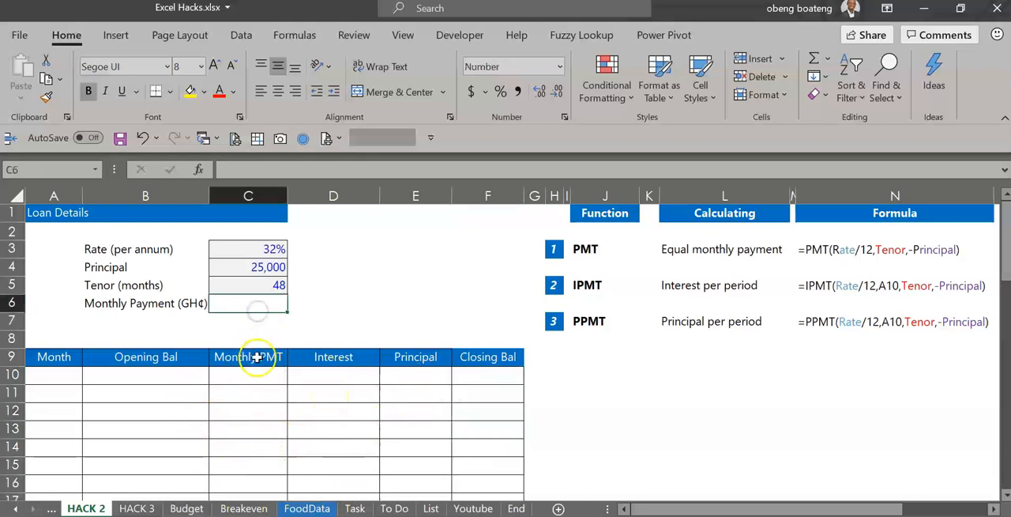
left_click_drag(256, 370, 256, 430)
left_click(353, 375)
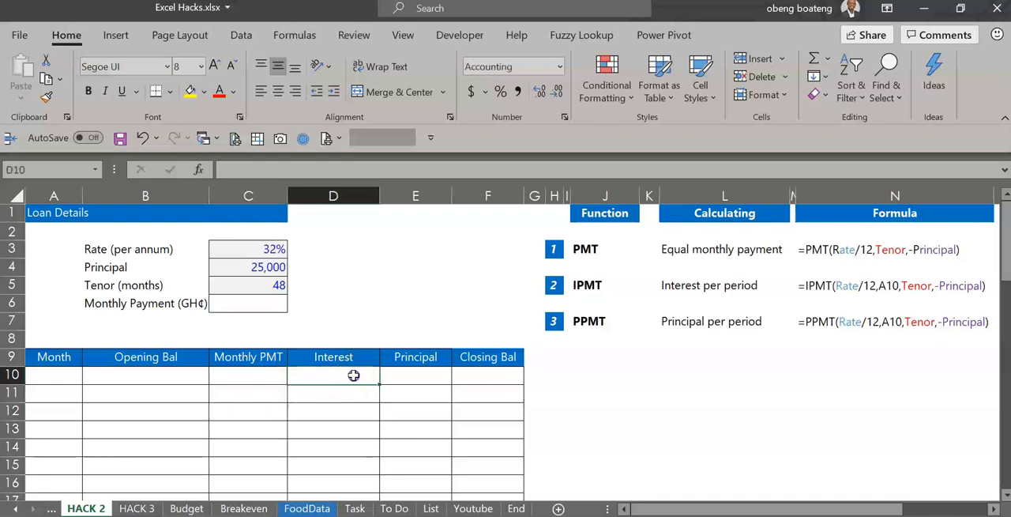
left_click(399, 375)
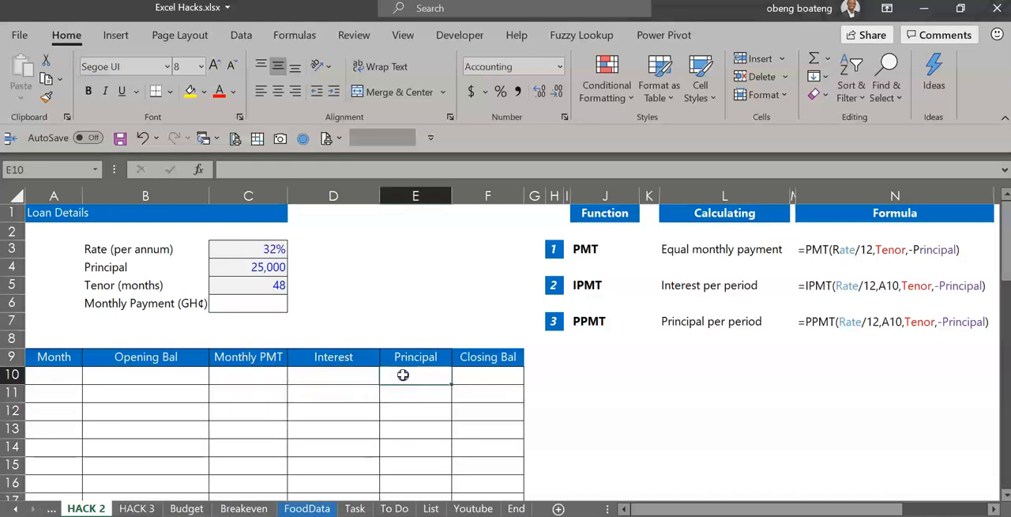
left_click(360, 375)
left_click_drag(266, 376, 265, 472)
left_click(335, 386)
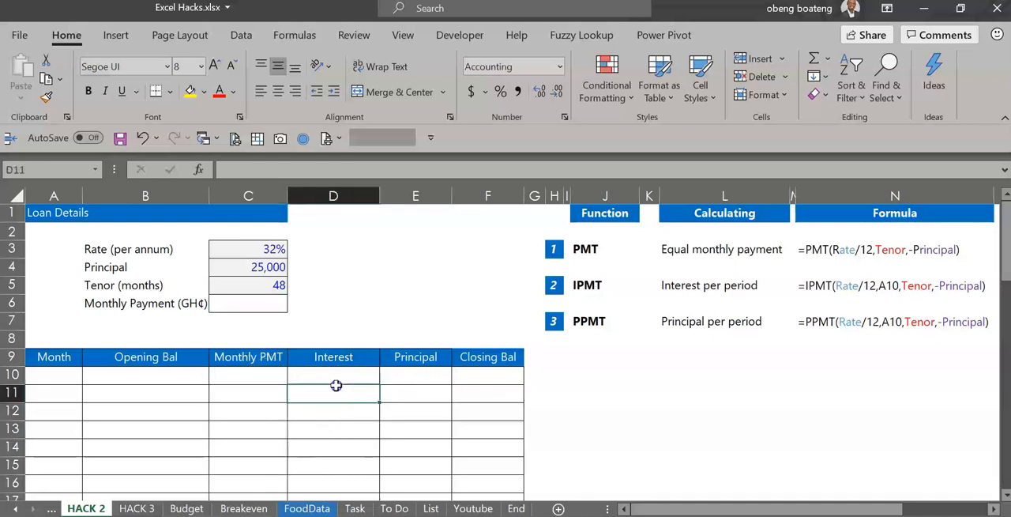
left_click(412, 371)
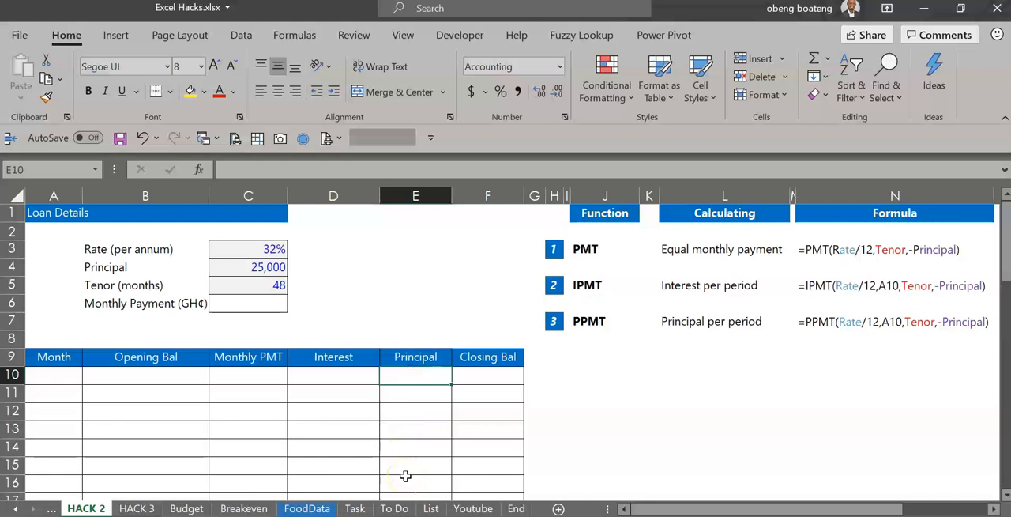
Build a PMT formula in the Monthly Payment cell C6 with rate C3/12, periods C5, present value C4, future value 0 and type 0
left_click(266, 309)
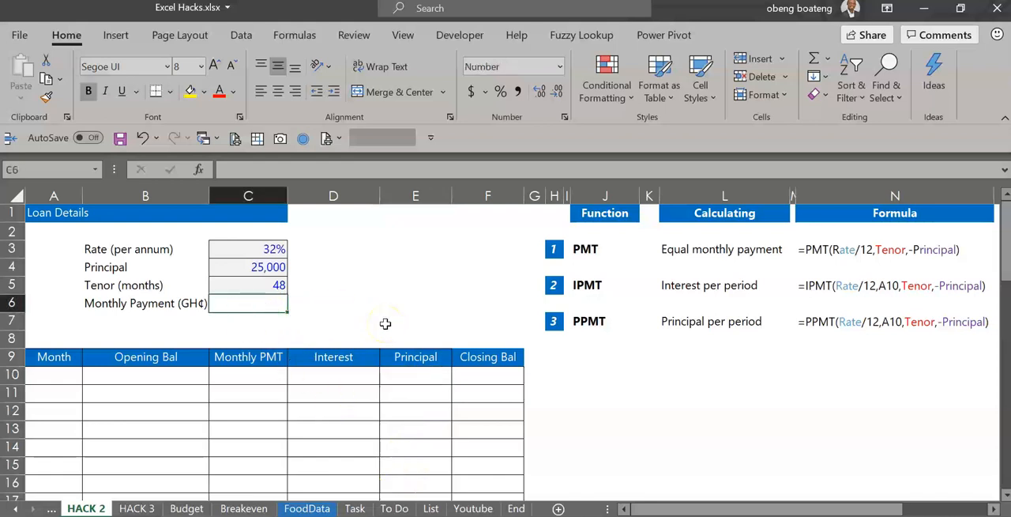
type("=PMT(")
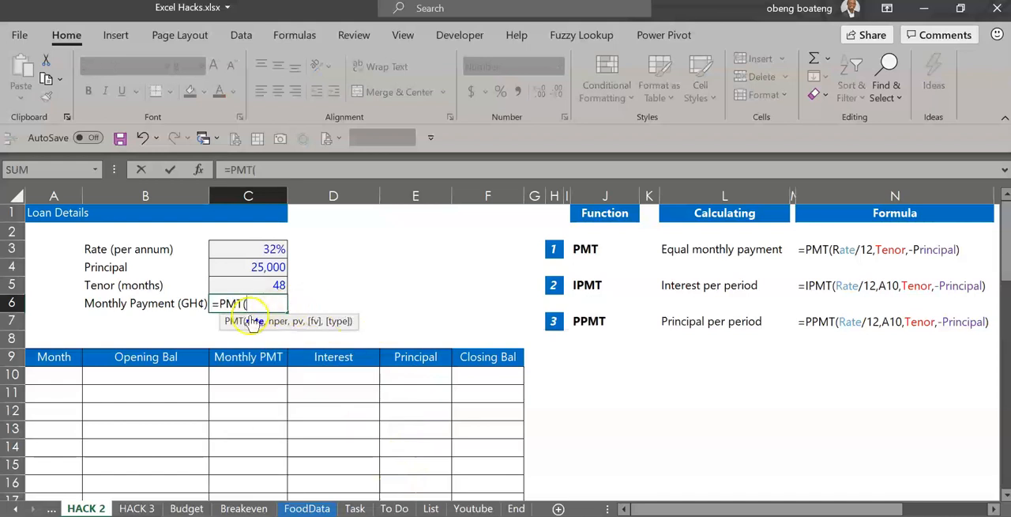
left_click(273, 249)
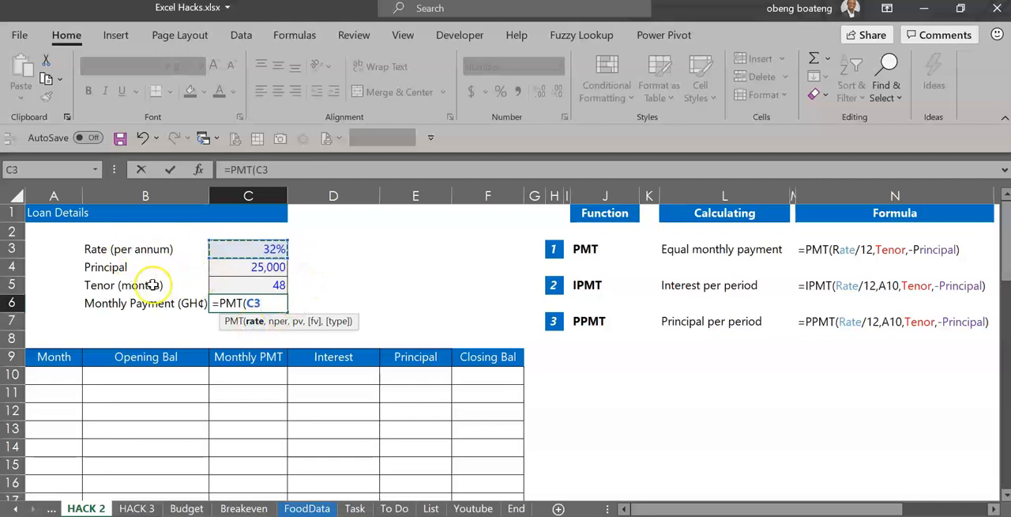
type("/12,")
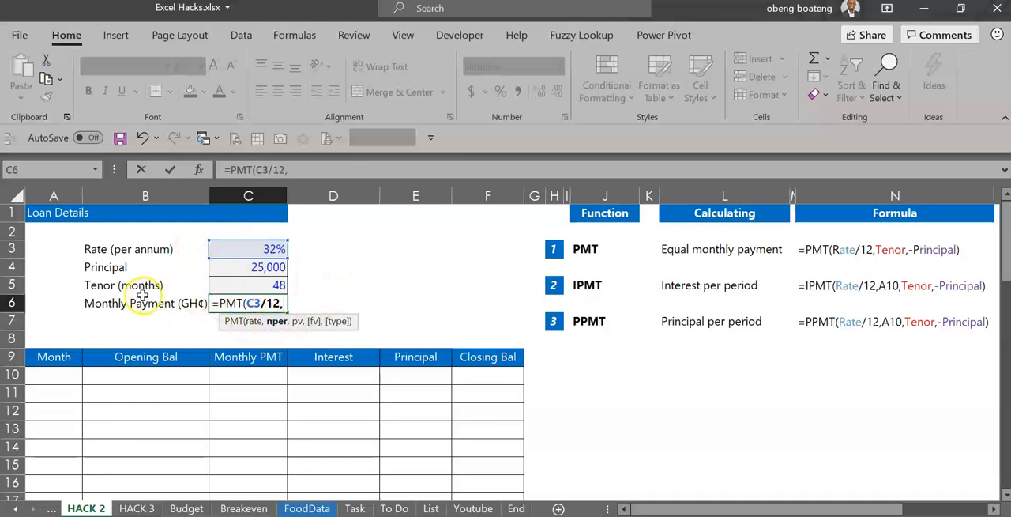
left_click(231, 289)
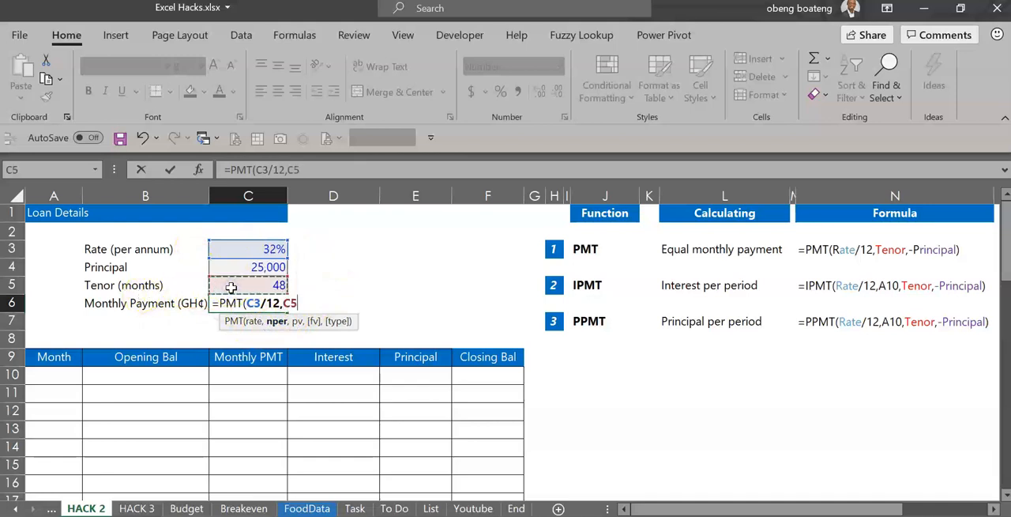
type(",")
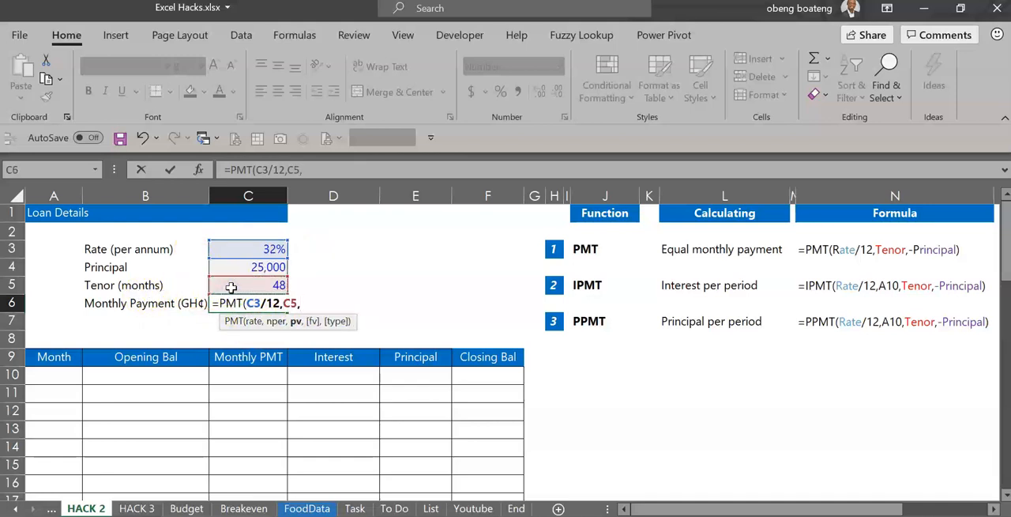
left_click(267, 266)
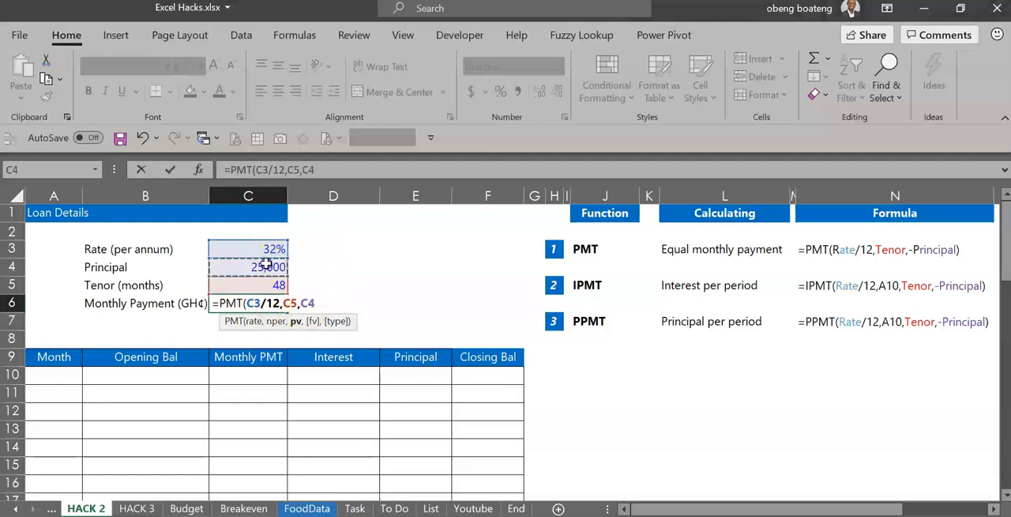
type(",")
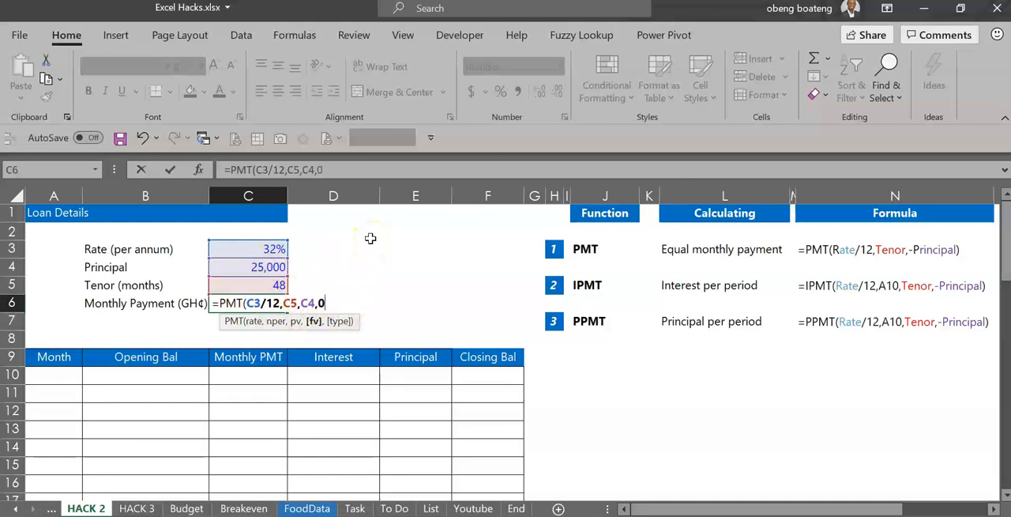
type("0,0")
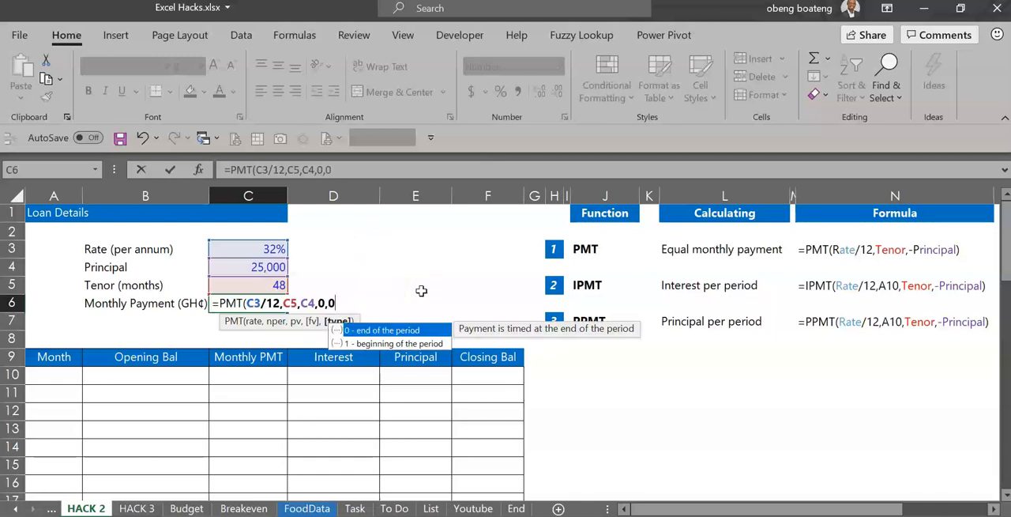
type(")")
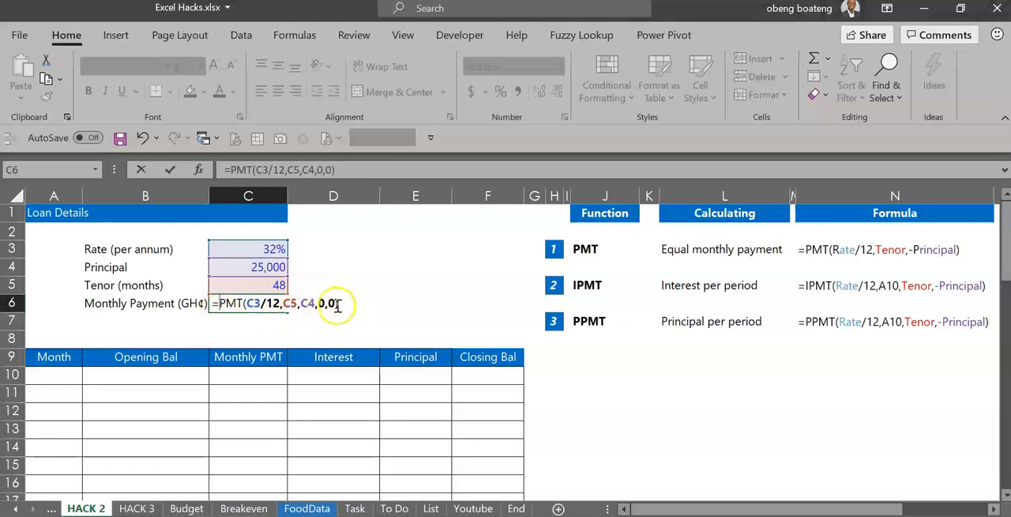
Put a minus sign before PMT in the C6 formula and commit it as =-PMT(C3/12,C5,C4,0,0)
key("Home")
key("Right")
type("-")
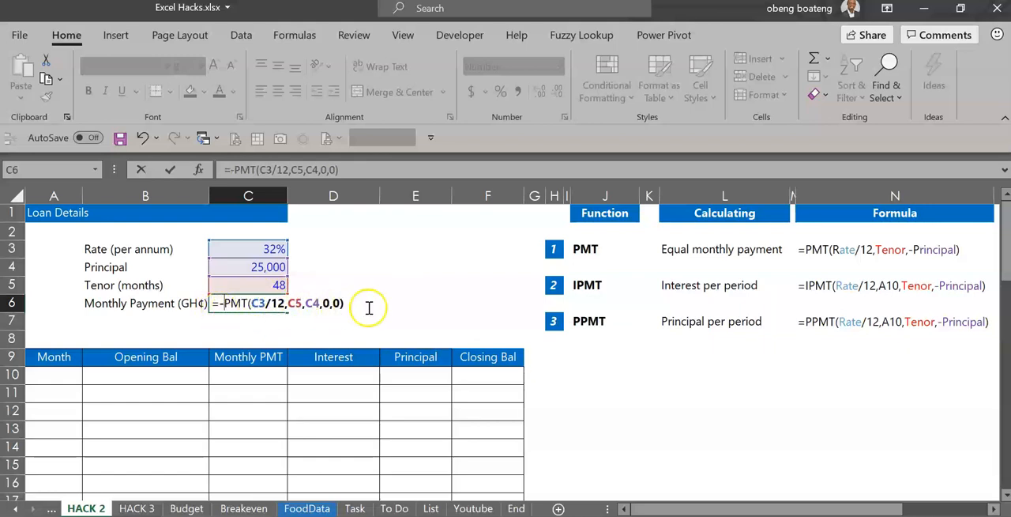
key("ctrl+Return")
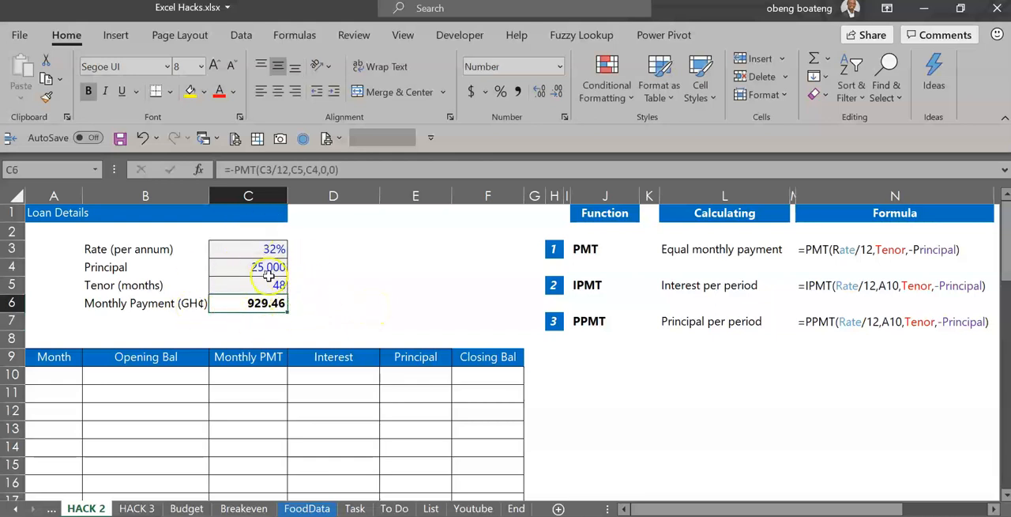
Enter 1 in A10 and fill the Month column as a series down to 48 in A57
left_click(72, 381)
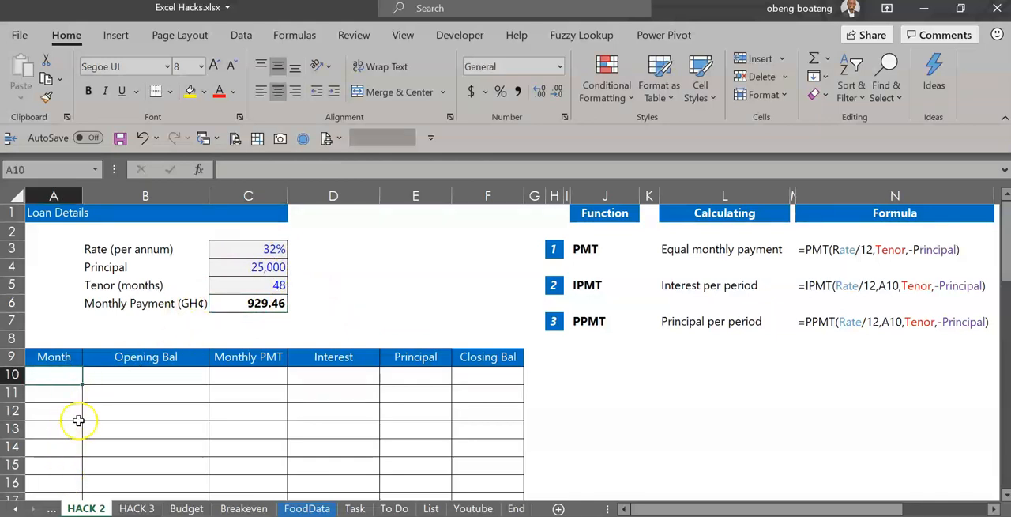
type("1")
key("Return")
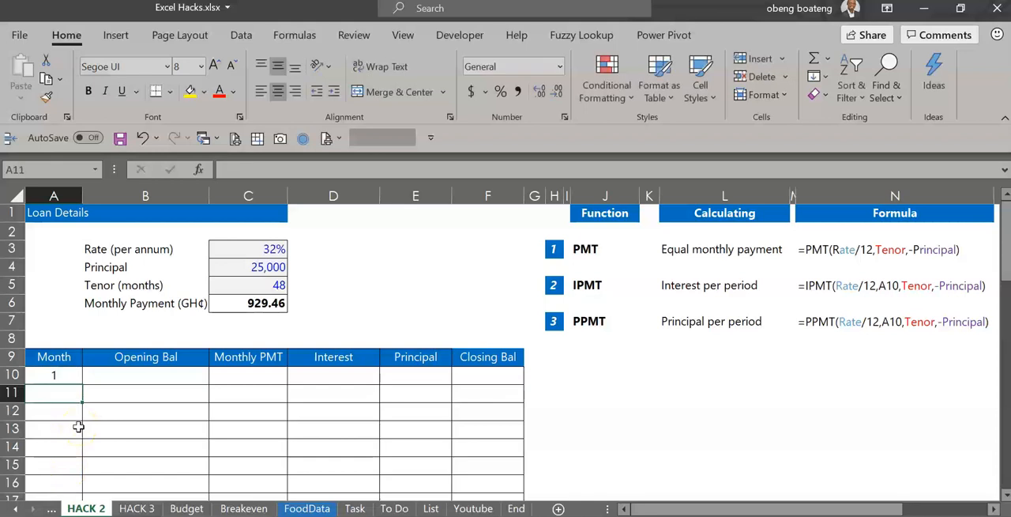
left_click(64, 379)
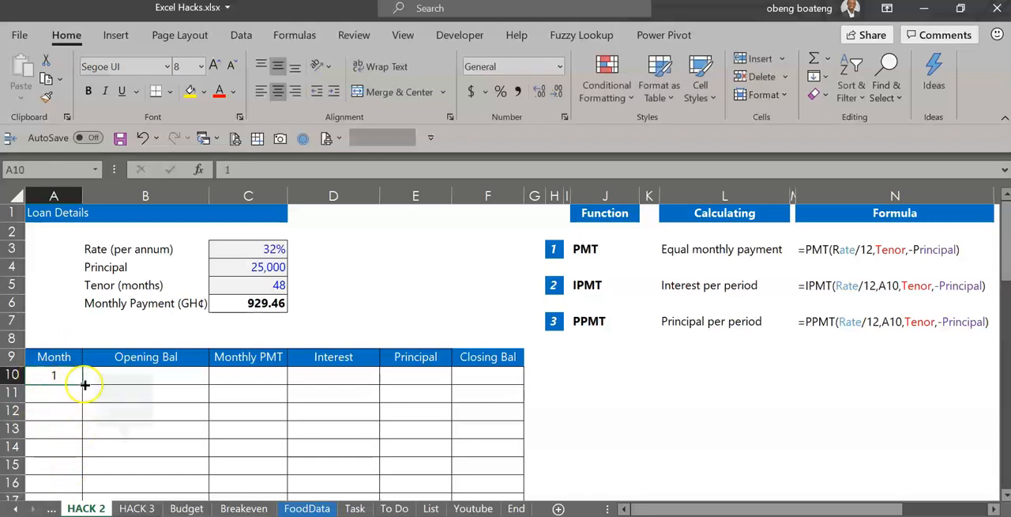
left_click_drag(85, 384, 85, 472)
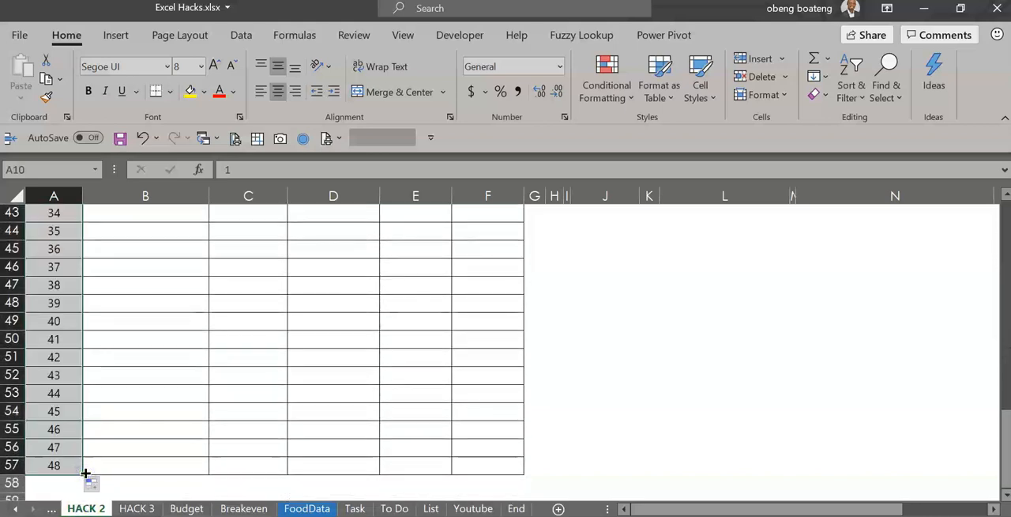
Link the month 1 opening balance in B10 to the loan principal in C4
scroll(86, 473, "up", 14)
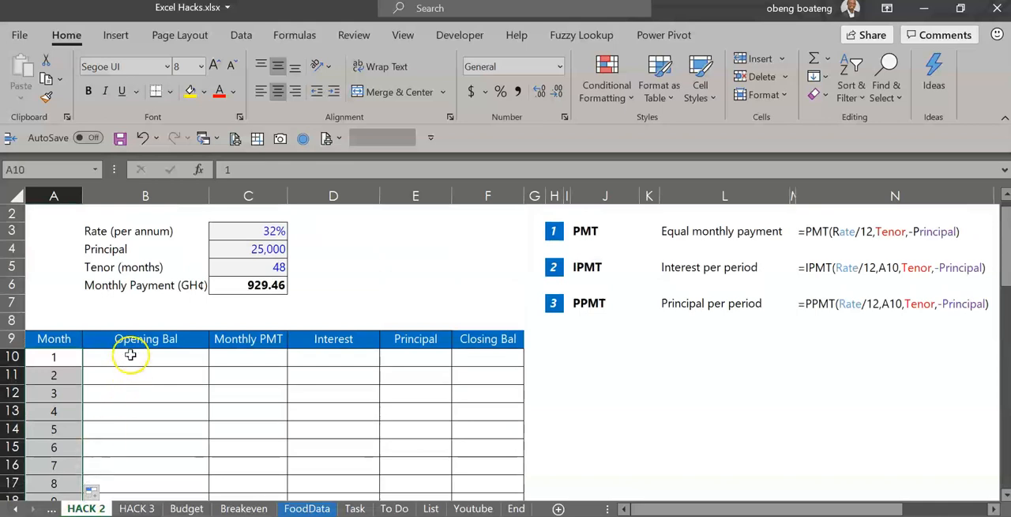
left_click(130, 354)
type("=")
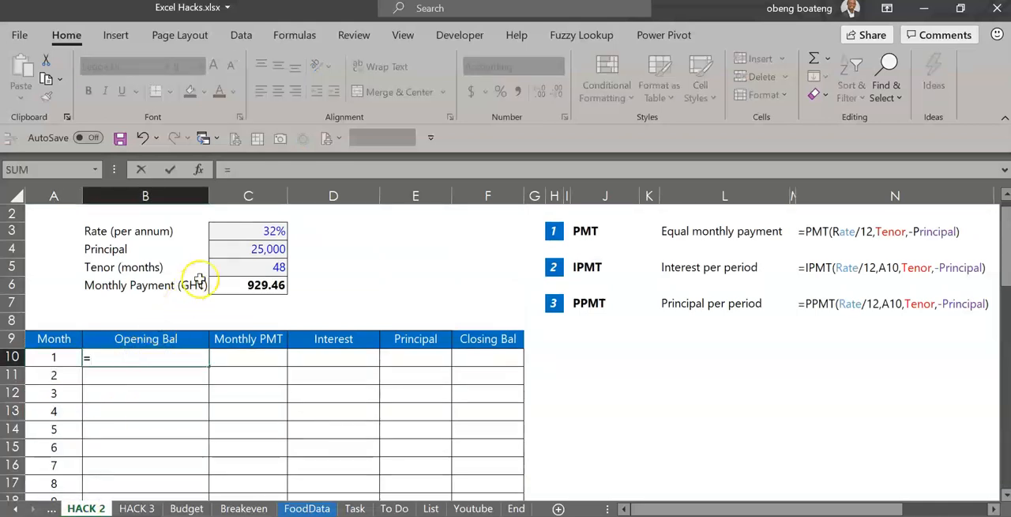
left_click(238, 251)
key("Return")
Set the month 1 payment in C10 to the absolute reference =$C$6
key("Up")
key("Right")
type("=")
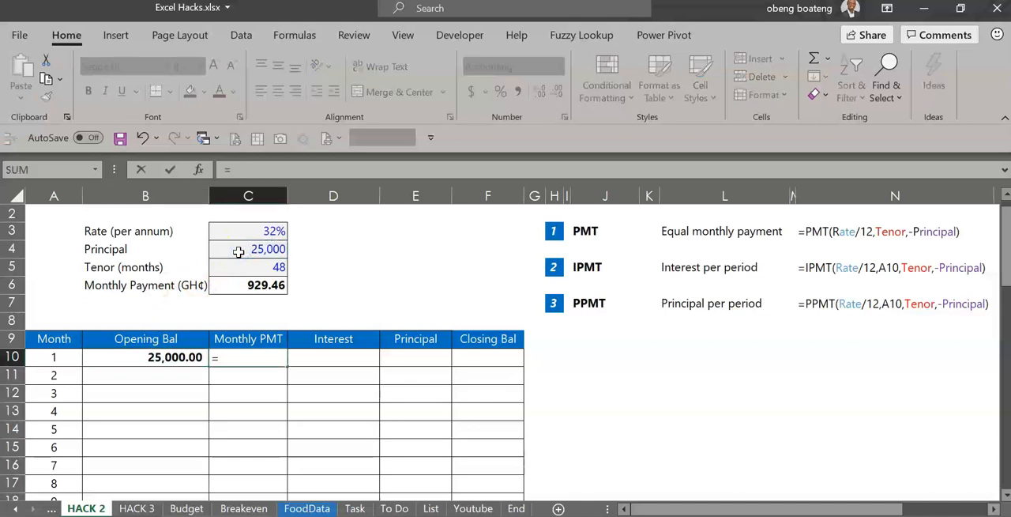
left_click(255, 285)
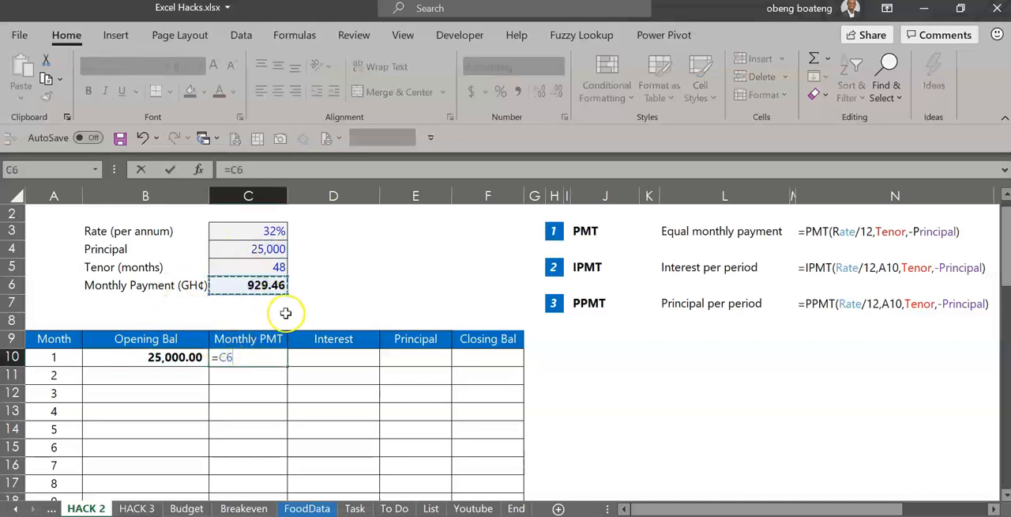
key("F4")
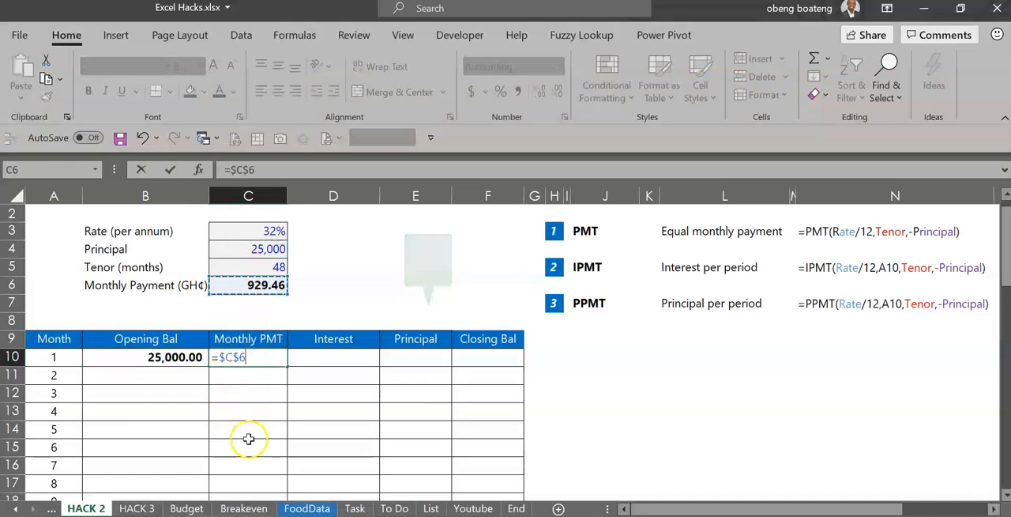
key("ctrl+Return")
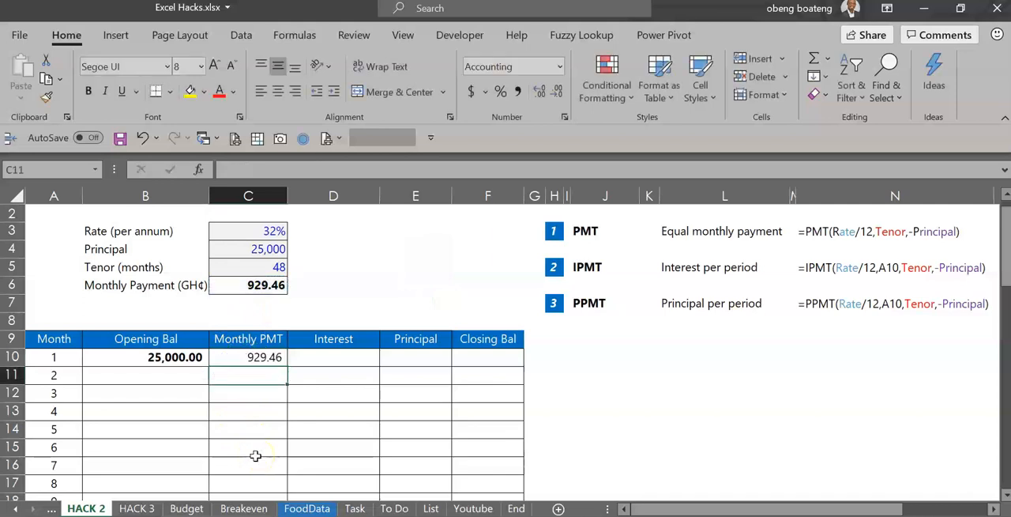
Start an IPMT formula in the month 1 interest cell D10 with rate $C$3/12 and period A10
key("Right")
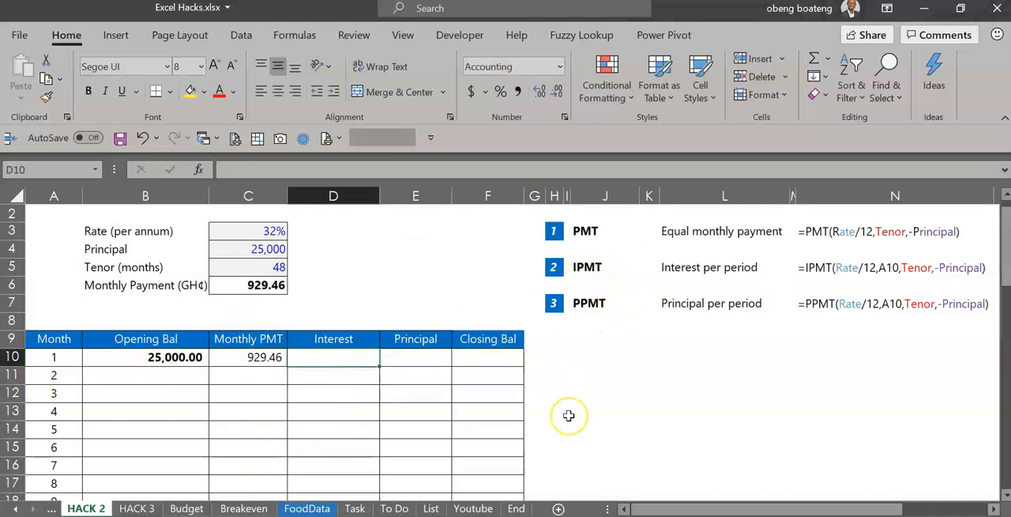
type("=IPM")
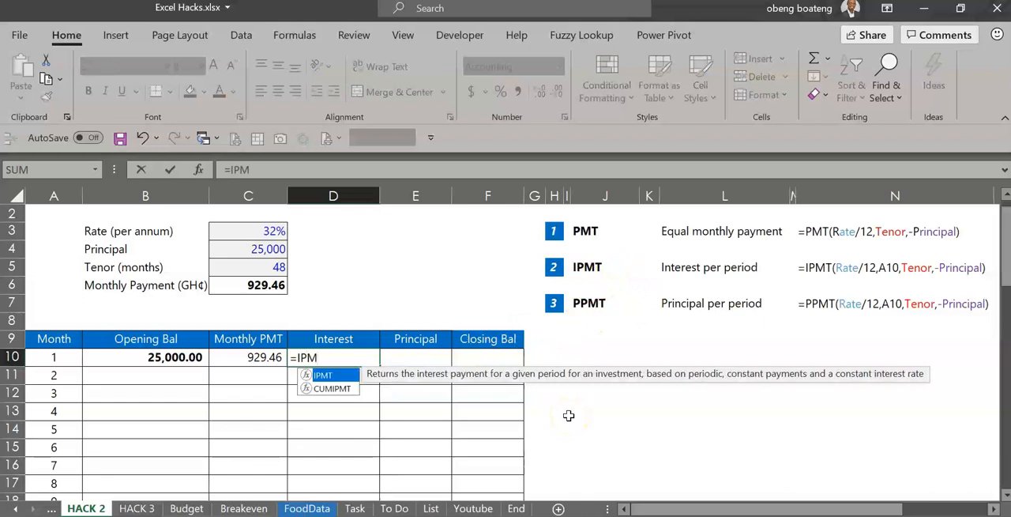
key("Tab")
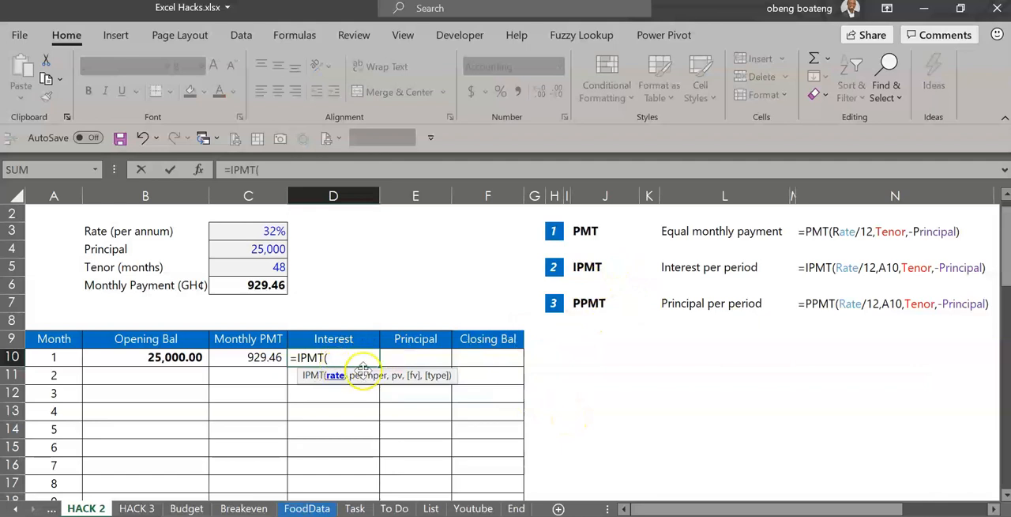
left_click(268, 232)
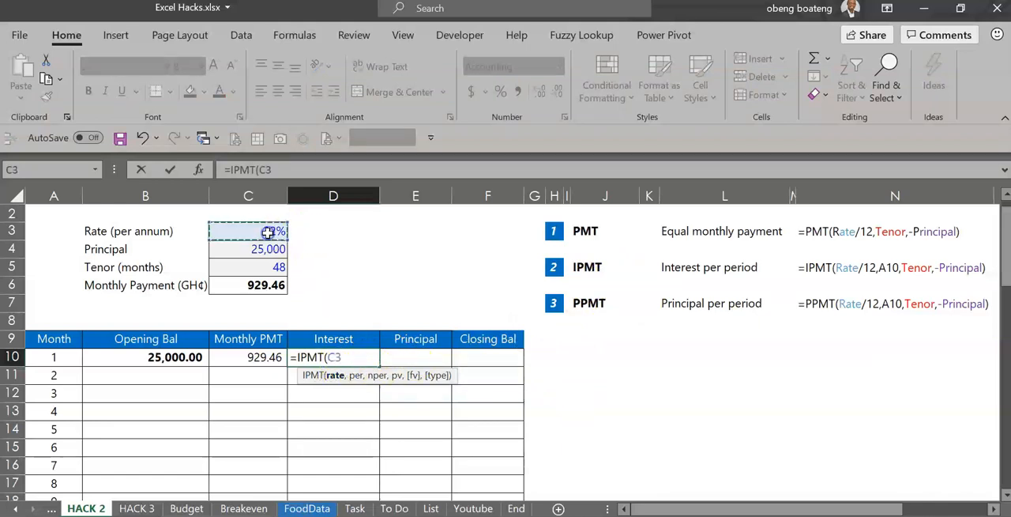
type("/12")
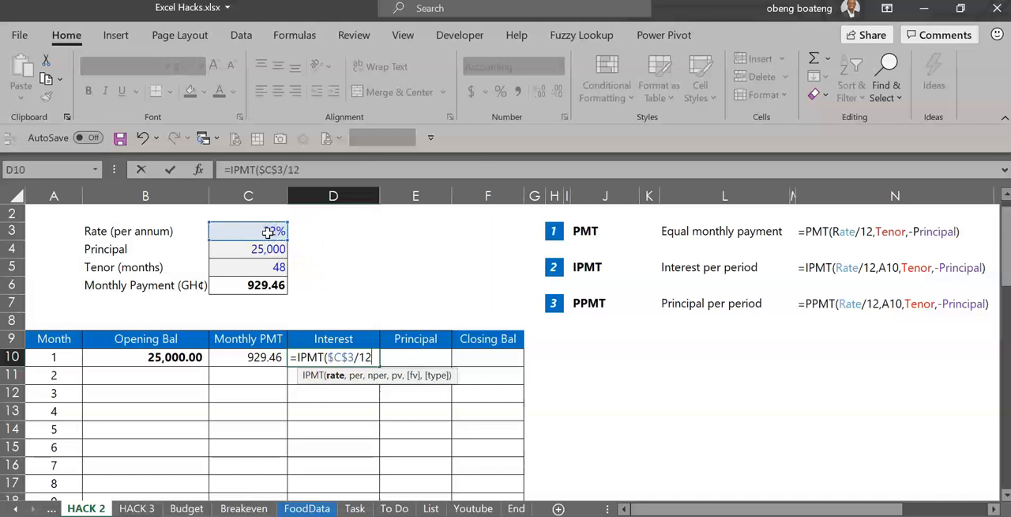
type(",")
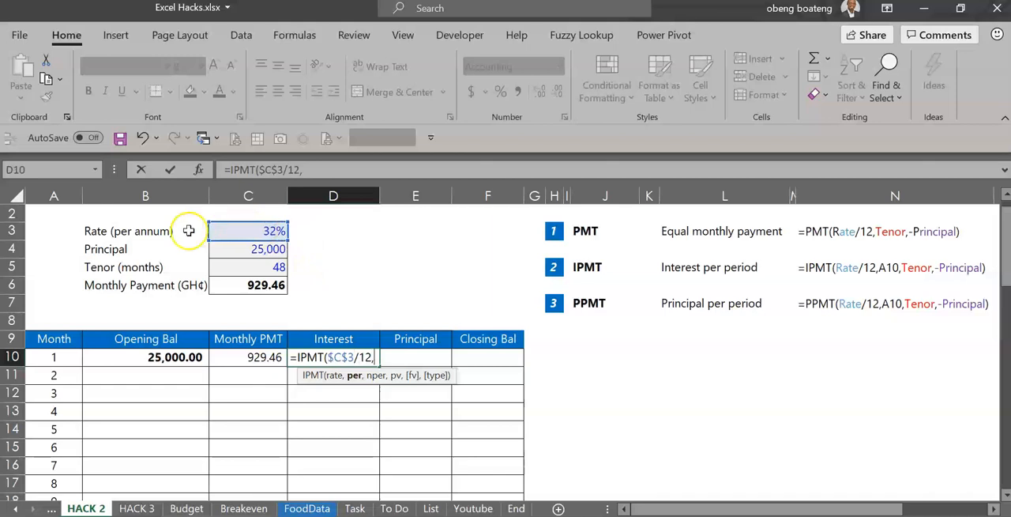
left_click(45, 360)
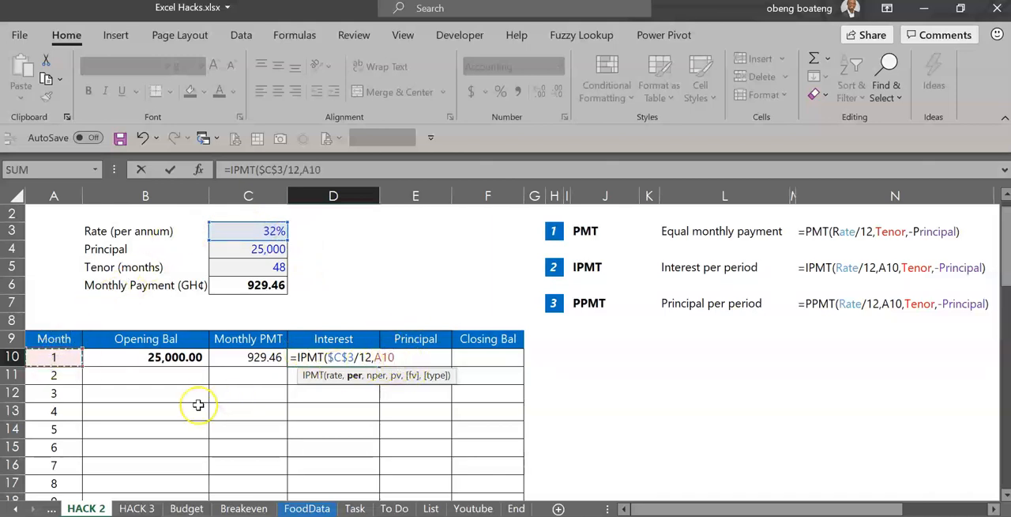
type(",")
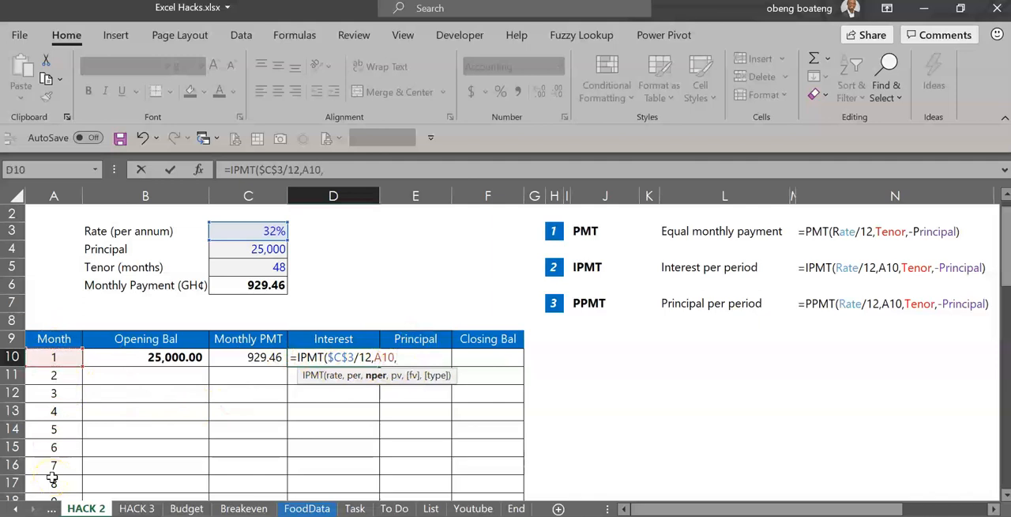
Add the tenor $C$5, principal $C$4, 0 and 0, and negate the D10 formula as =-IPMT($C$3/12,A10,$C$5,$C$4,0,0)
left_click(247, 268)
key("F4")
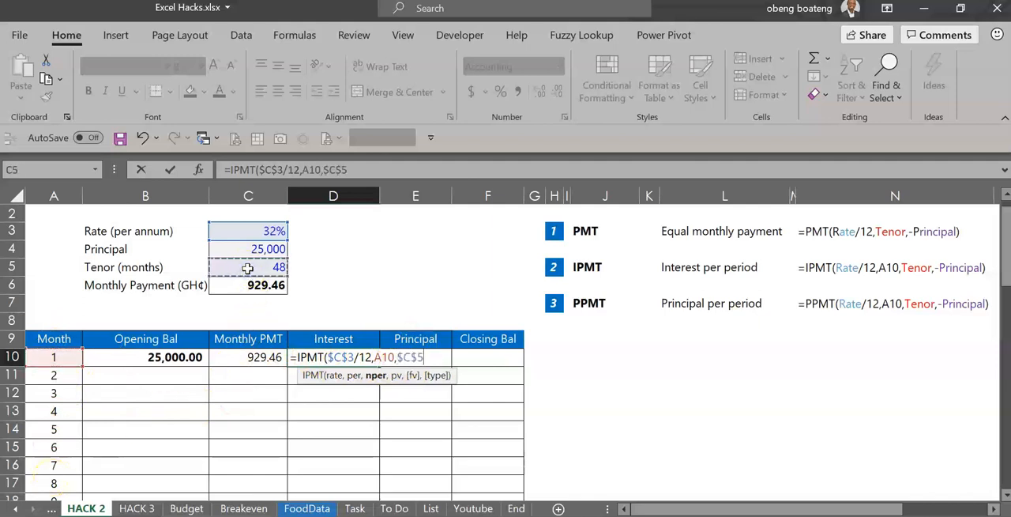
type(",")
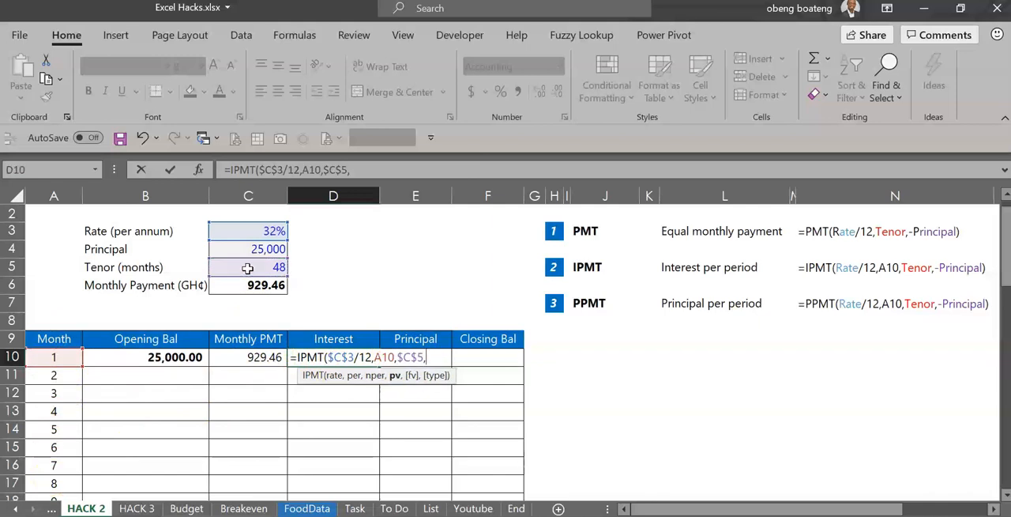
left_click(253, 249)
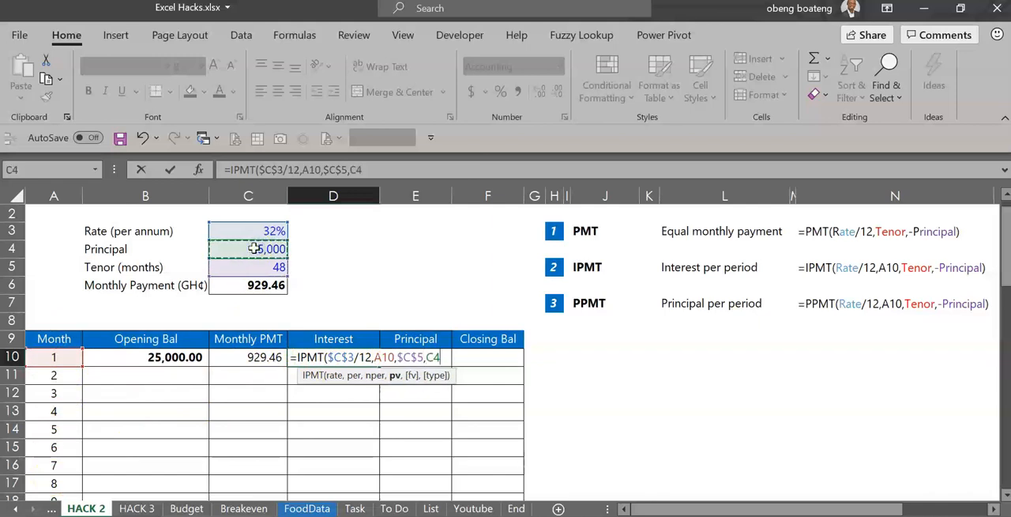
key("F4")
type(",0,0")
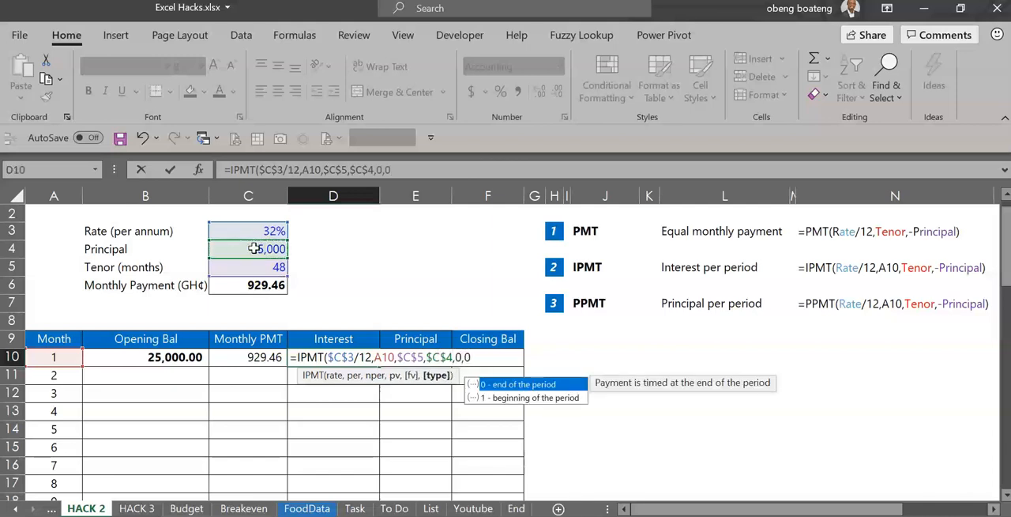
type(")")
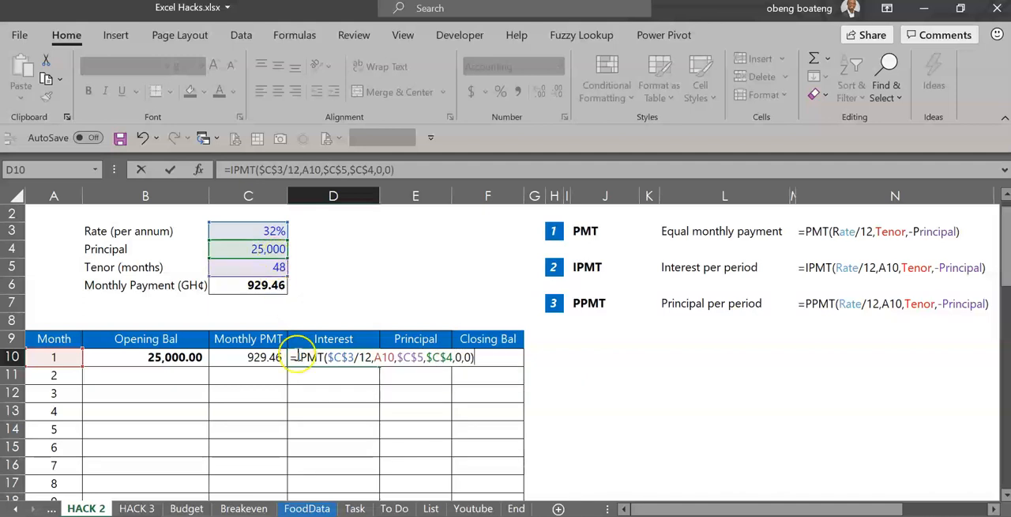
type("-")
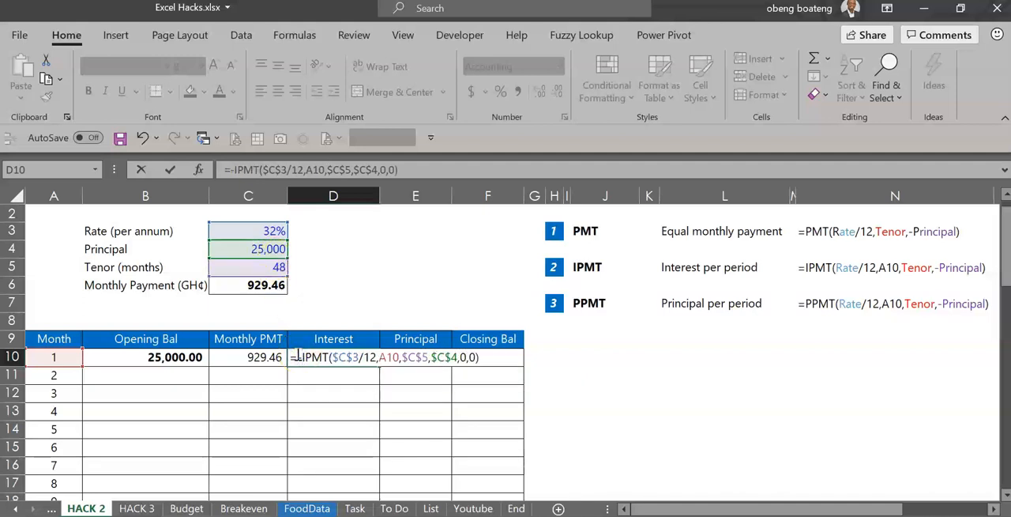
Copy the IPMT expression without its minus sign from D10, then commit the cell in two-decimal Number format
left_click_drag(478, 360, 306, 360)
key("ctrl+c")
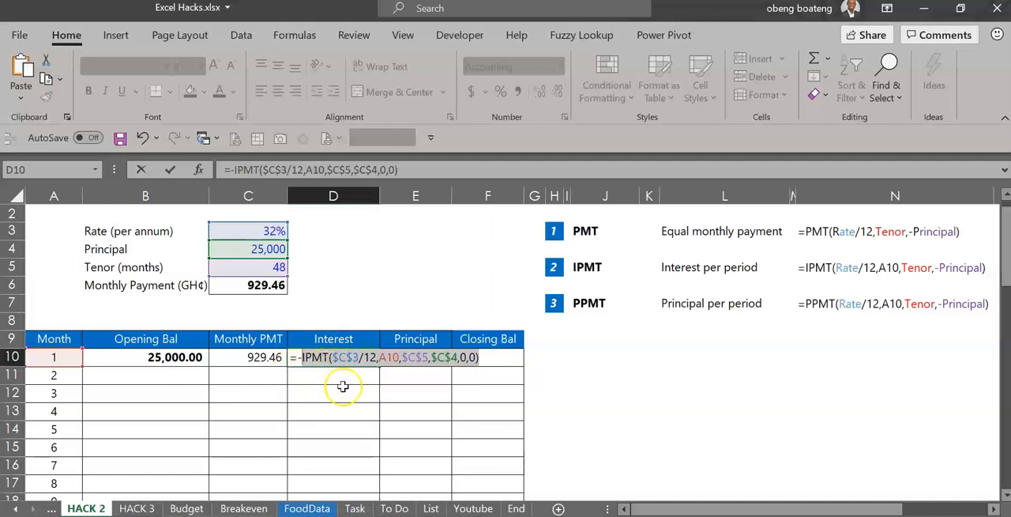
key("ctrl+Return")
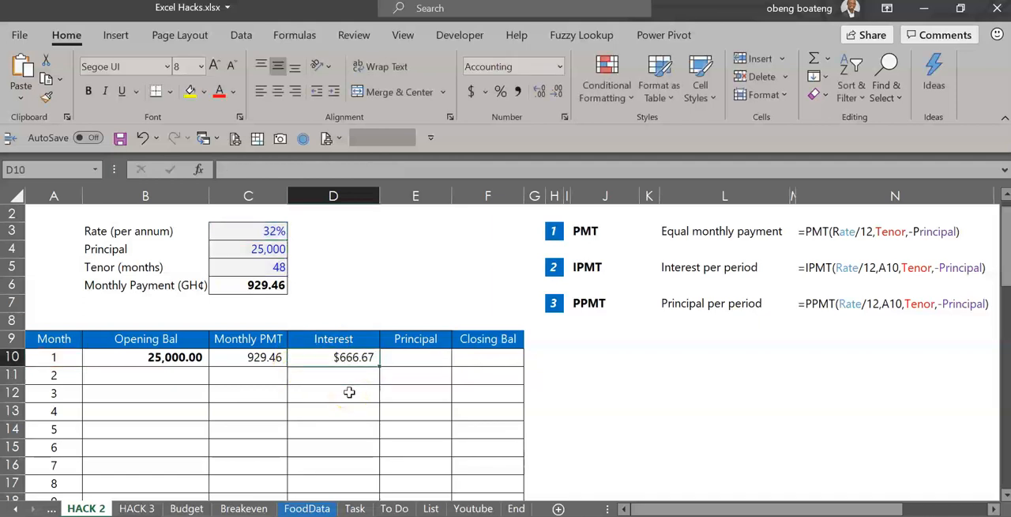
key("ctrl+shift+1")
Paste the copied expression after an equals sign in the month 1 principal cell E10 and change IPMT to PPMT
key("Right")
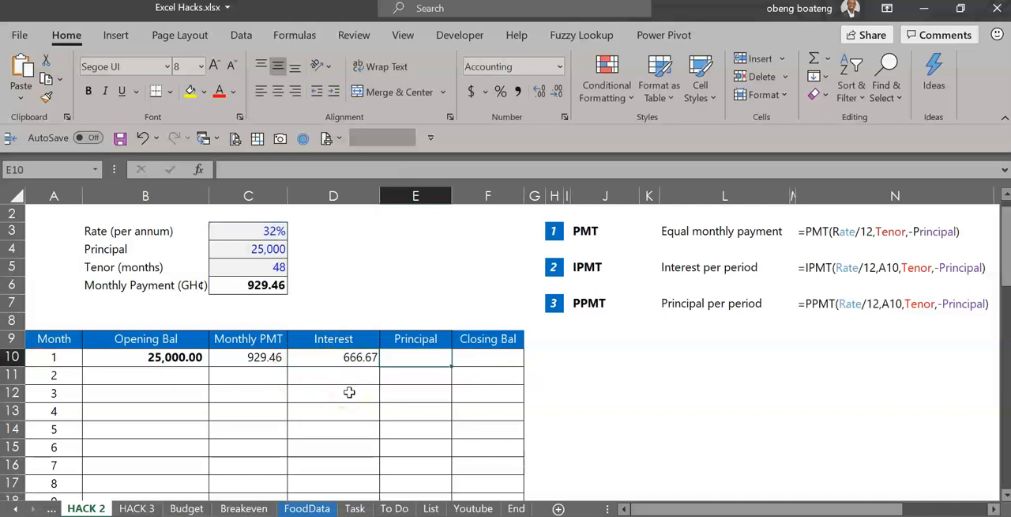
type("=")
key("ctrl+v")
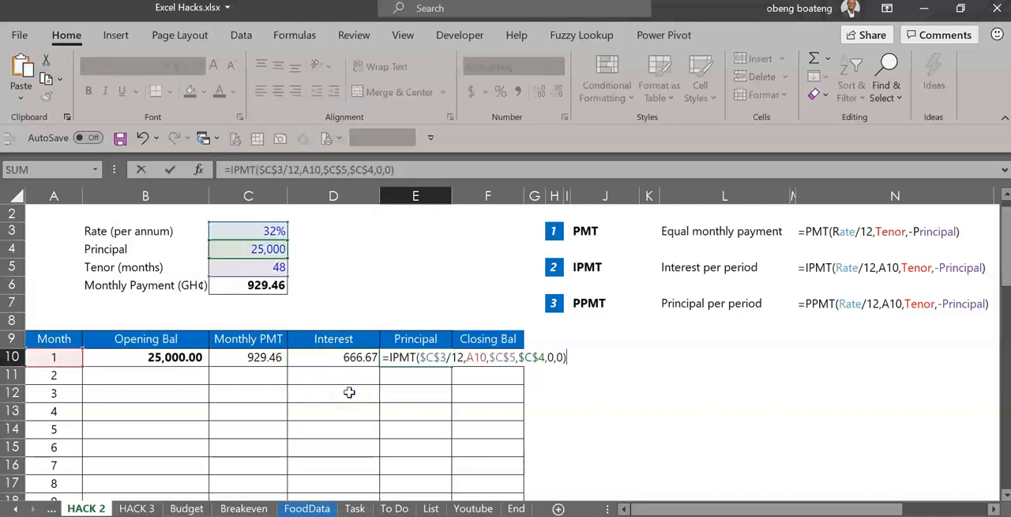
left_click(398, 357)
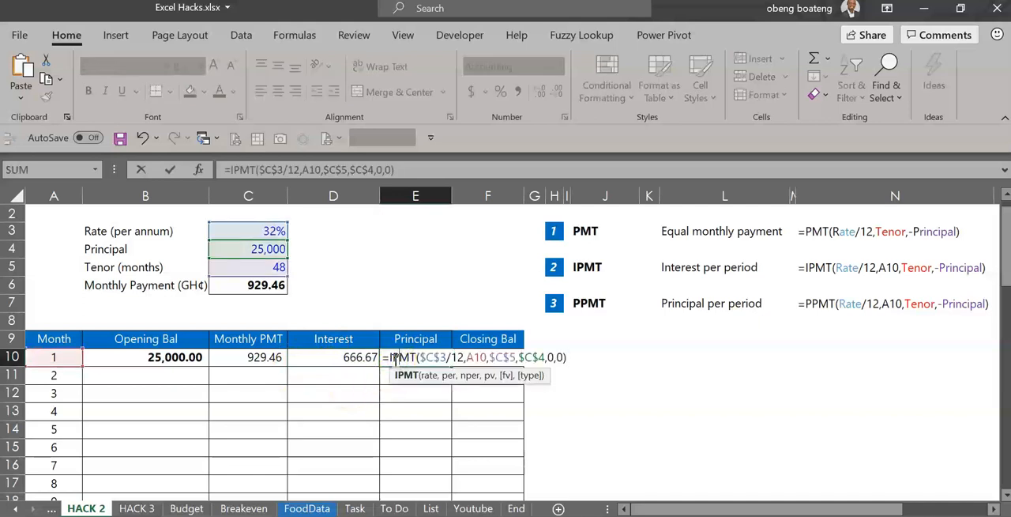
key("BackSpace")
type("P")
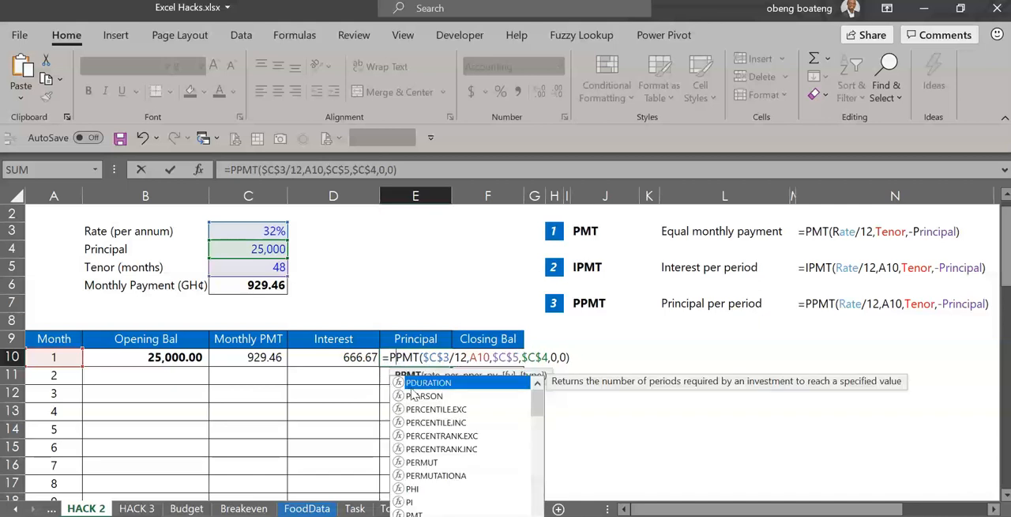
Commit E10 as =-PPMT($C$3/12,A10,$C$5,$C$4,0,0) by adding the minus sign, and apply the two-decimal Number format
left_click(388, 357)
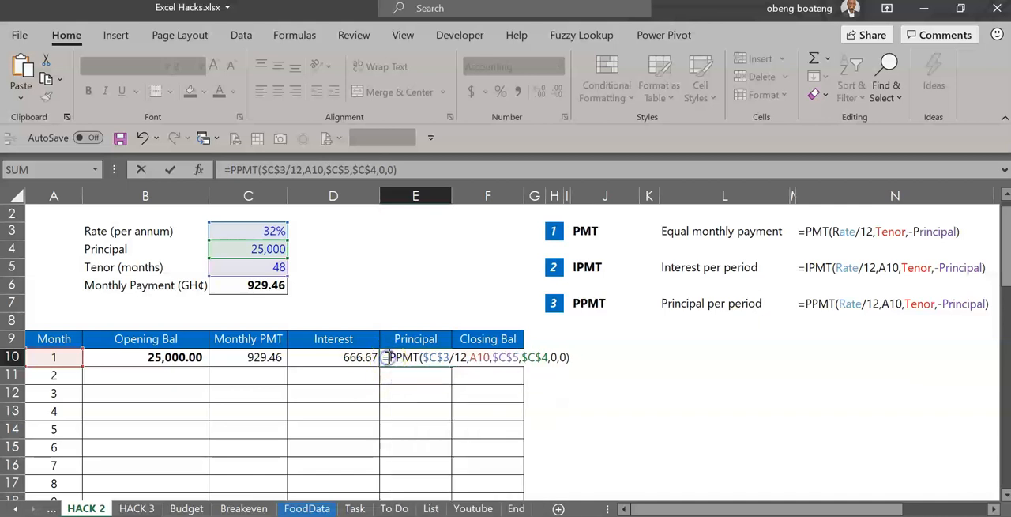
type("-")
key("ctrl+Return")
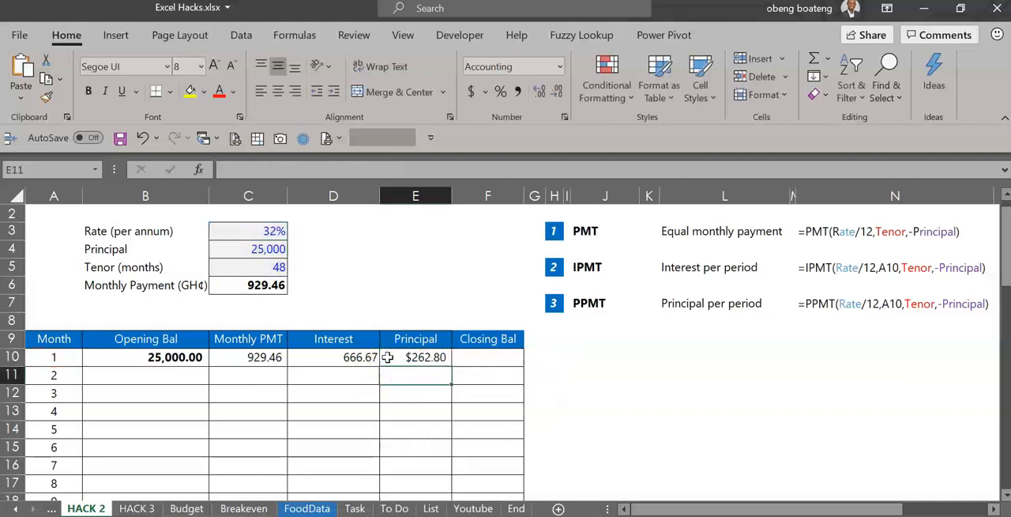
key("ctrl+shift+1")
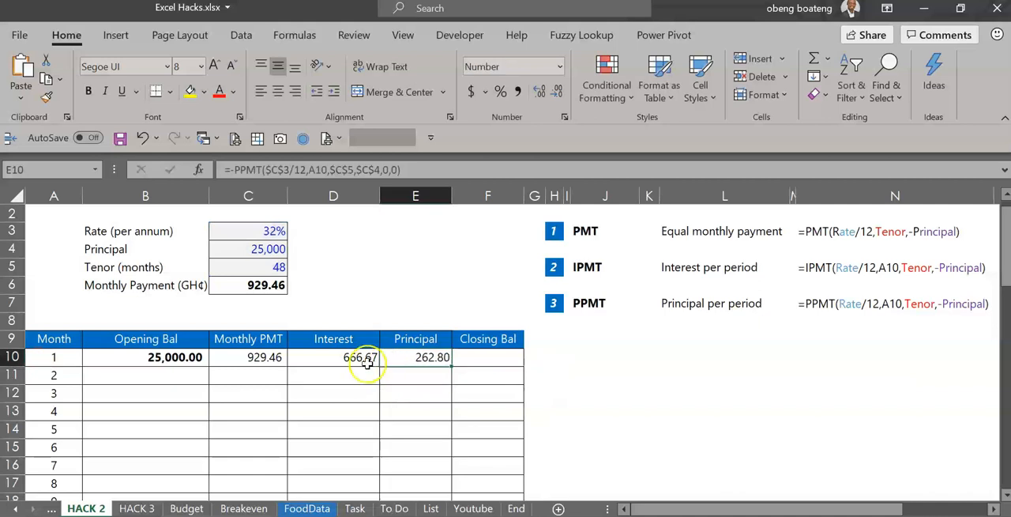
left_click_drag(361, 361, 406, 355)
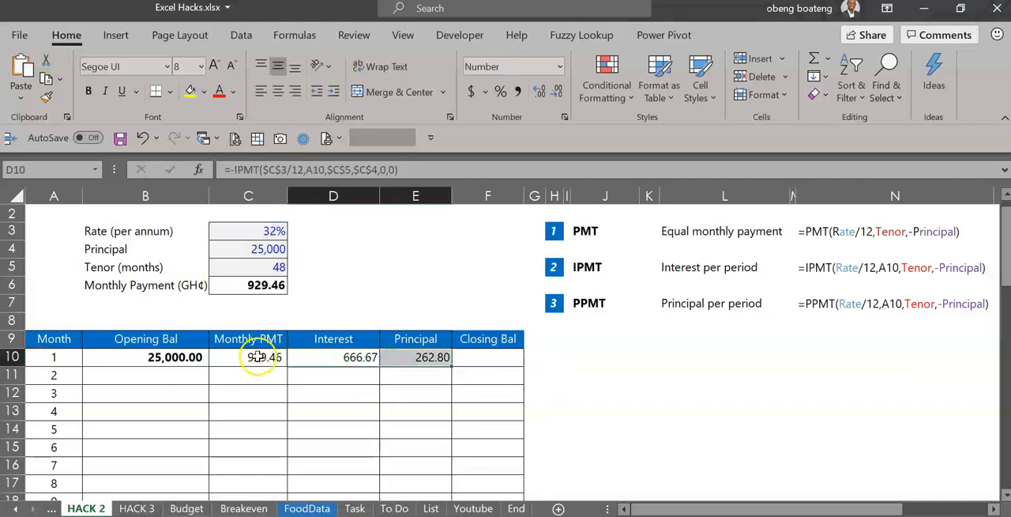
Calculate the month 1 closing balance in F10 as opening balance minus principal, =B10-E10
left_click(479, 352)
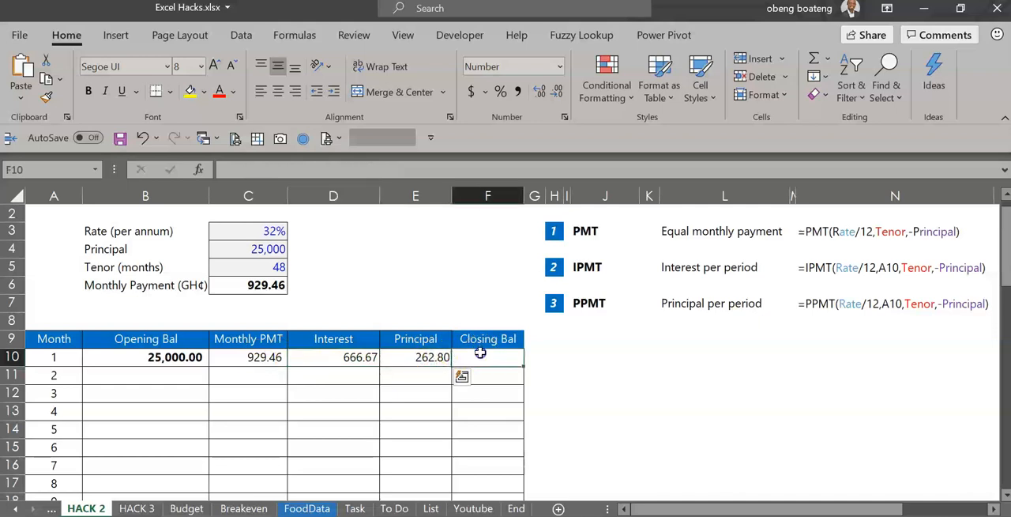
type("=")
left_click(262, 357)
left_click(190, 358)
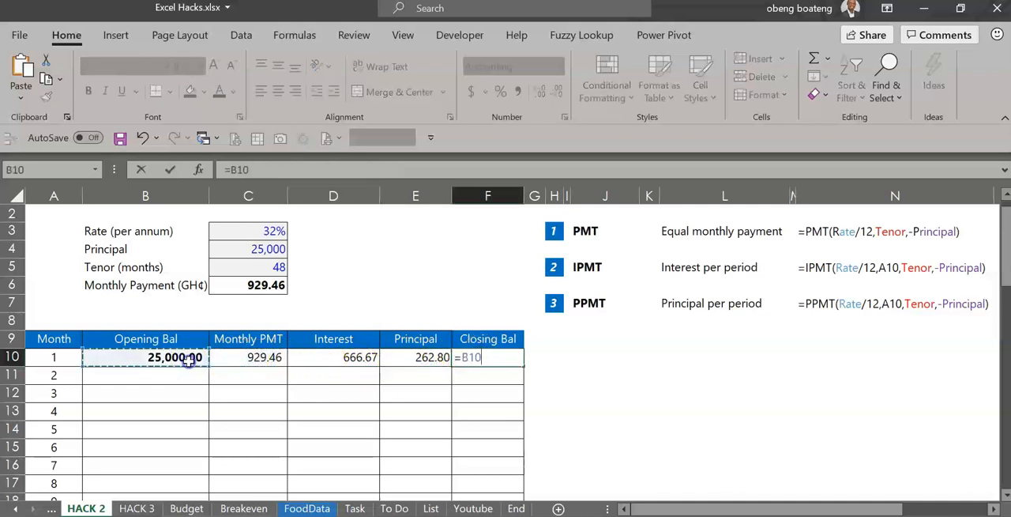
type("-")
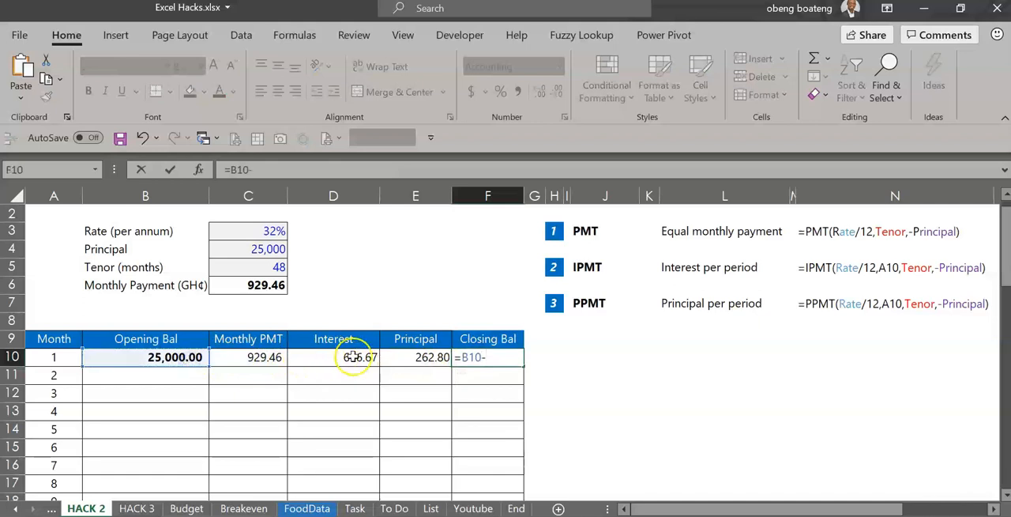
left_click(406, 359)
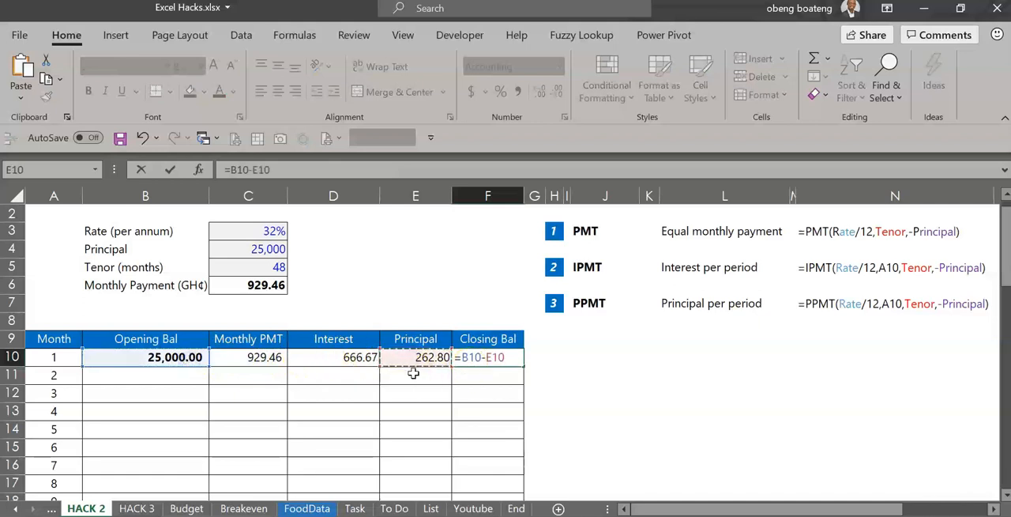
key("ctrl+Return")
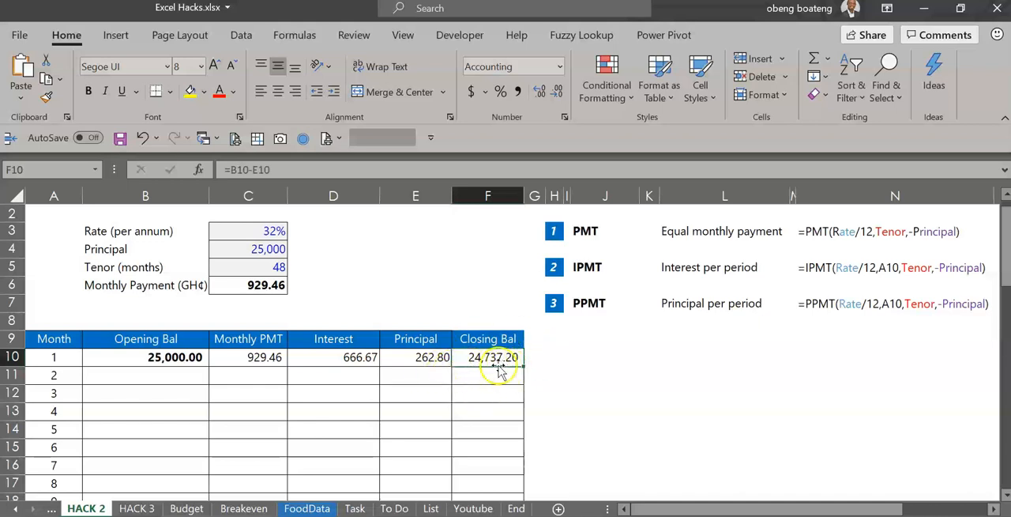
Link the month 2 opening balance in B11 to the month 1 closing balance with =F10
left_click(143, 376)
type("=")
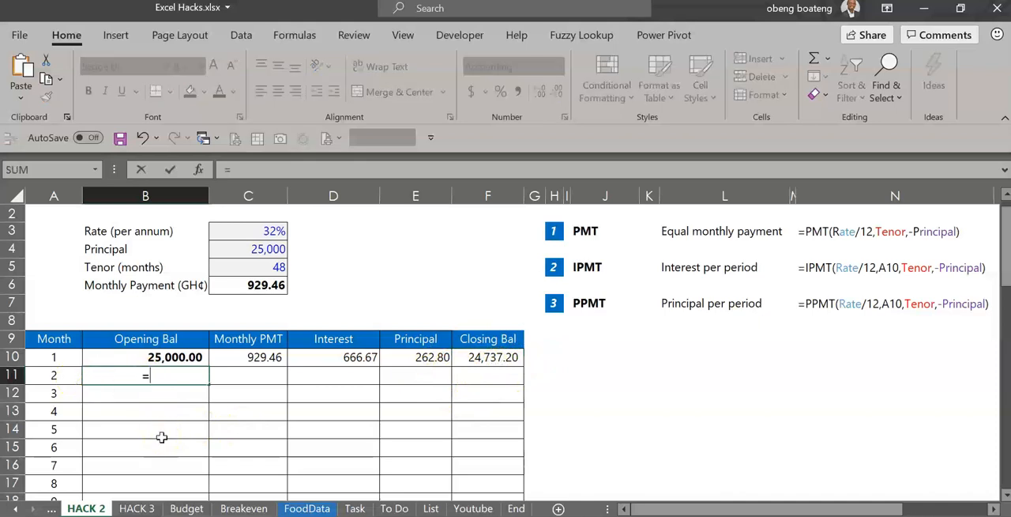
left_click(471, 358)
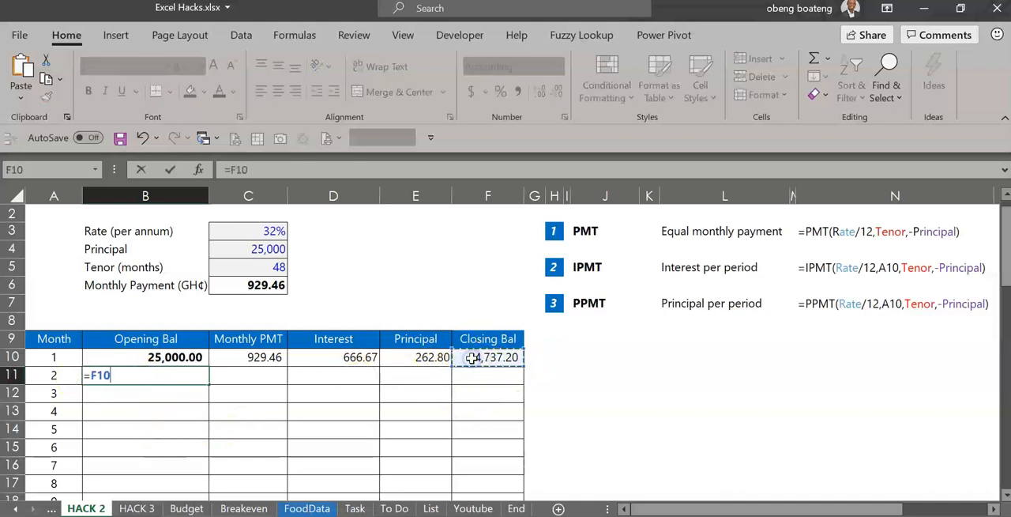
key("Return")
Fill the month 1 payment, interest, principal and closing balance formulas down into C11:F11
key("Up")
key("Right")
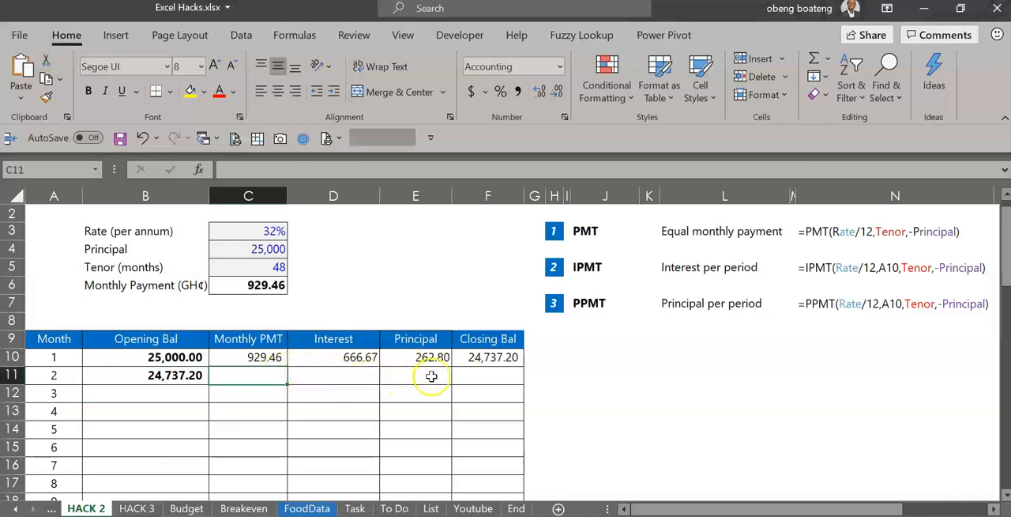
left_click(345, 369, "shift")
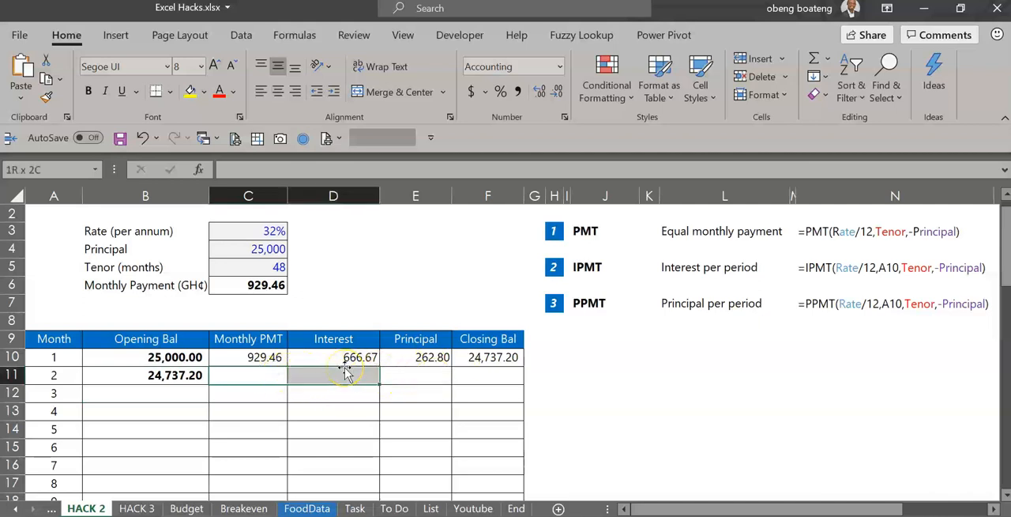
key("shift+Right")
key("shift+Right")
key("ctrl+d")
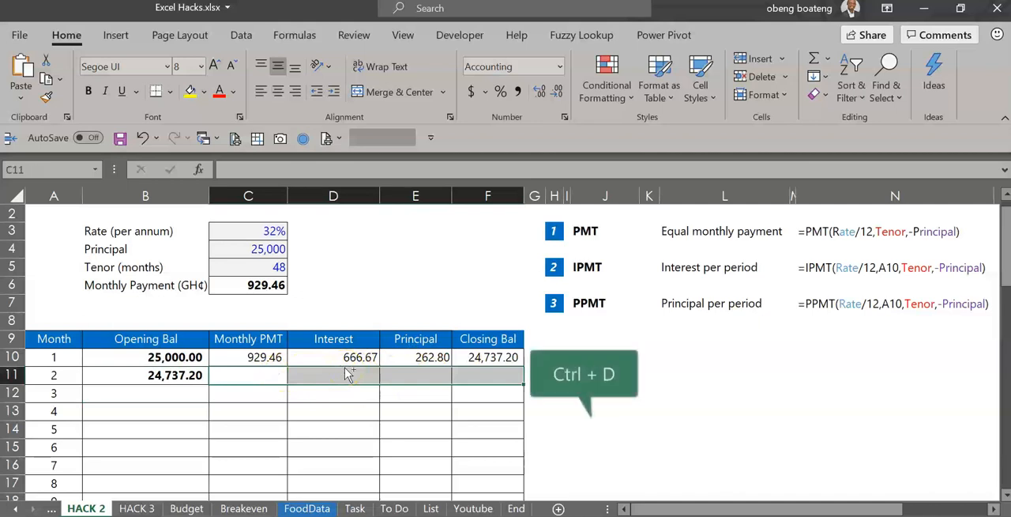
Fill the month 2 formulas in B11:F11 down through month 48, completing the schedule to row 57
left_click_drag(118, 372, 499, 374)
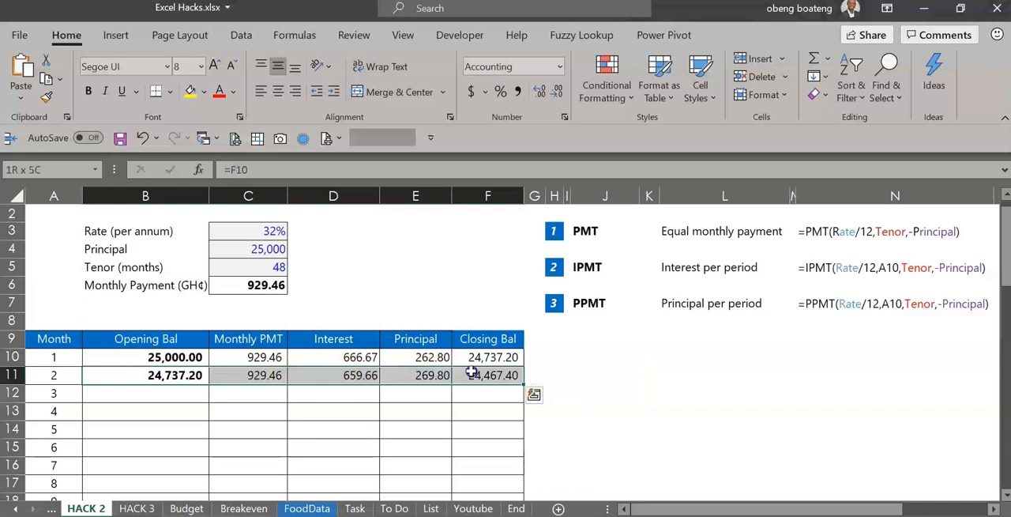
left_click(498, 374)
left_click_drag(205, 374, 466, 376)
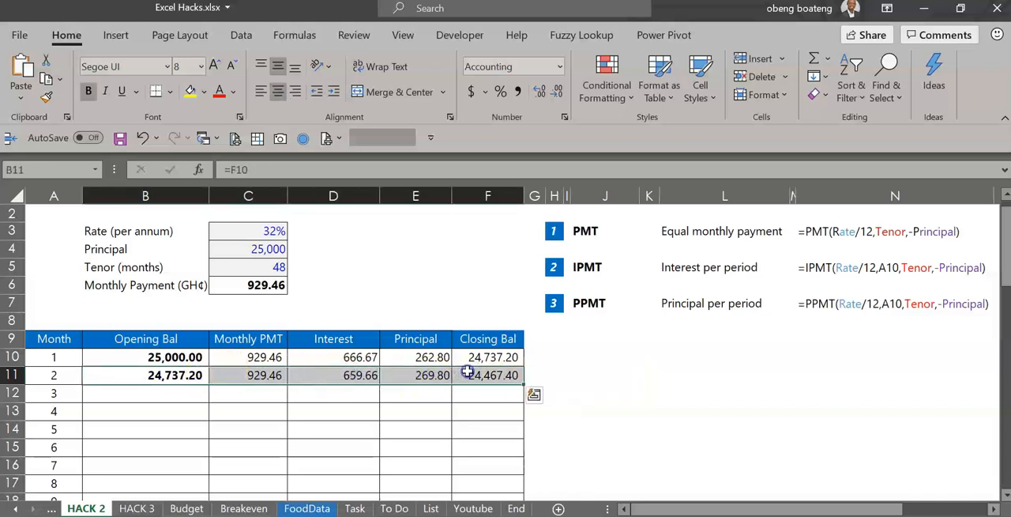
double_click(521, 386)
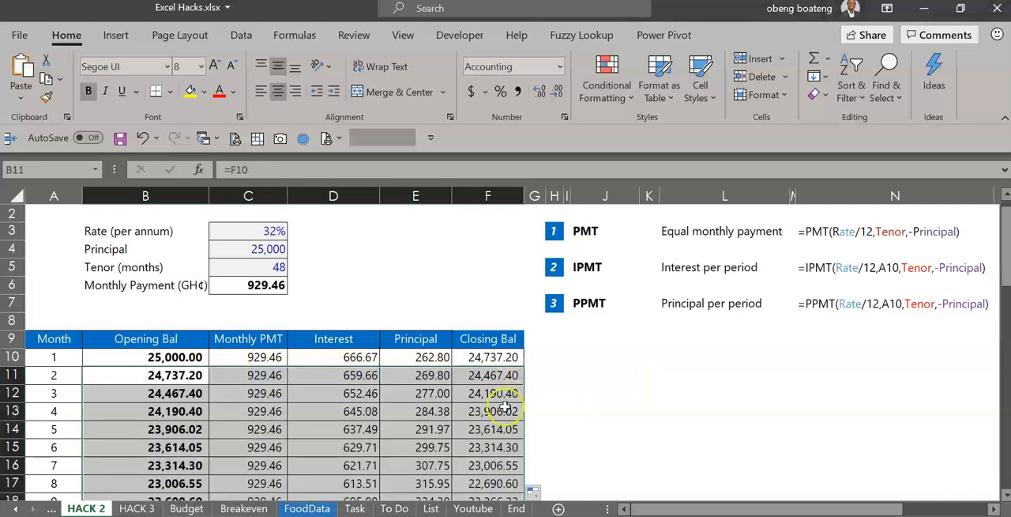
Check the month 48 closing balance and the other figures in the schedule's last row, and return to the loan details in A1
left_click(501, 413)
key("ctrl+Down")
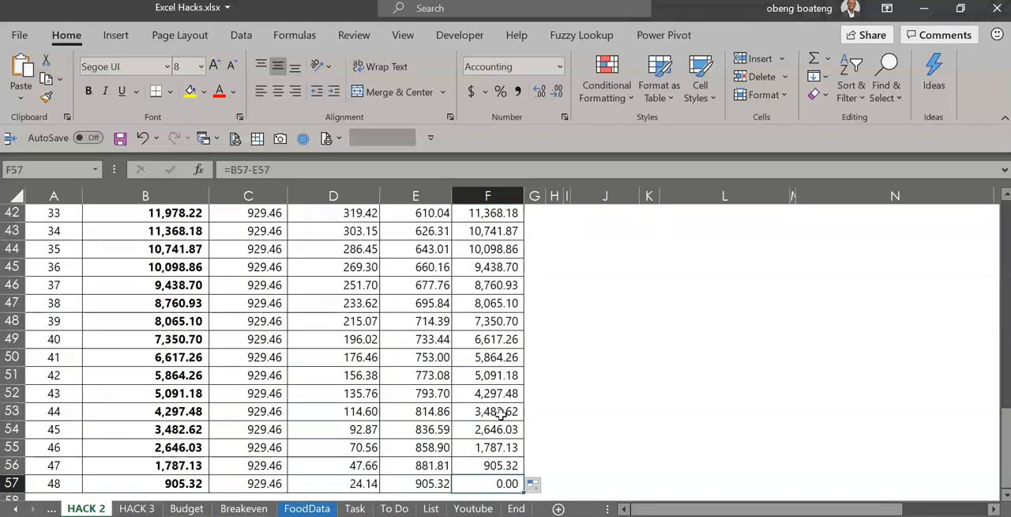
key("Left")
key("Left")
key("Left")
key("Left")
key("Right")
key("Right")
key("Right")
key("Right")
key("Left")
key("Left")
key("Left")
key("Left")
key("Left")
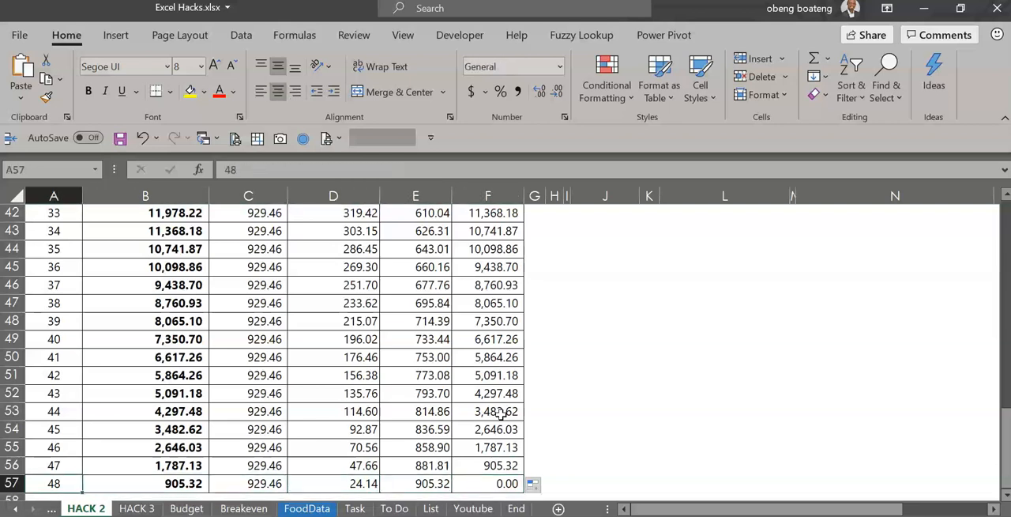
key("ctrl+Up")
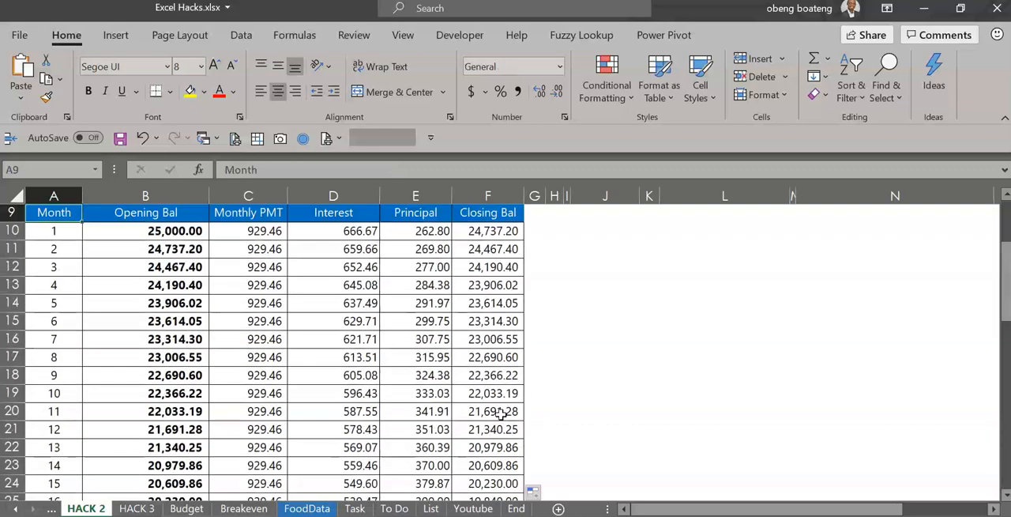
key("ctrl+Up")
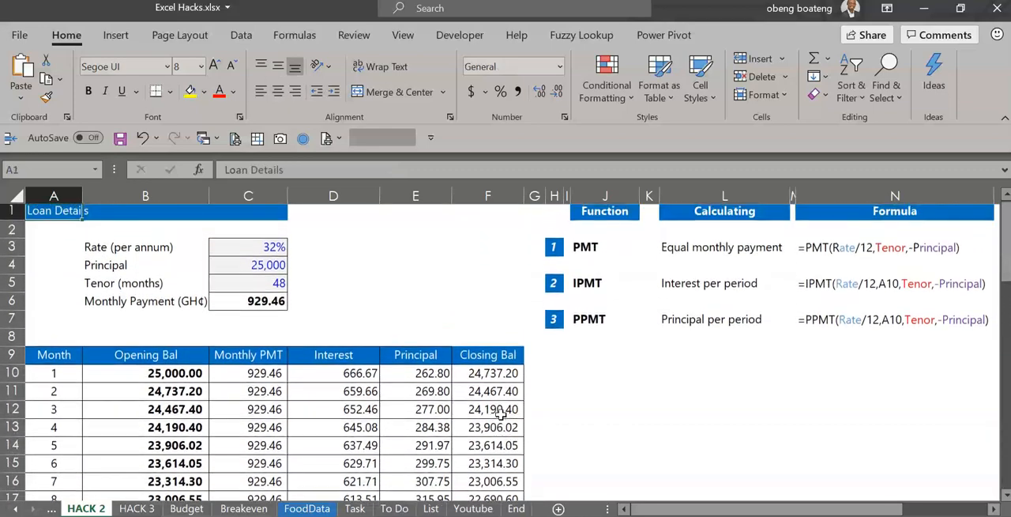